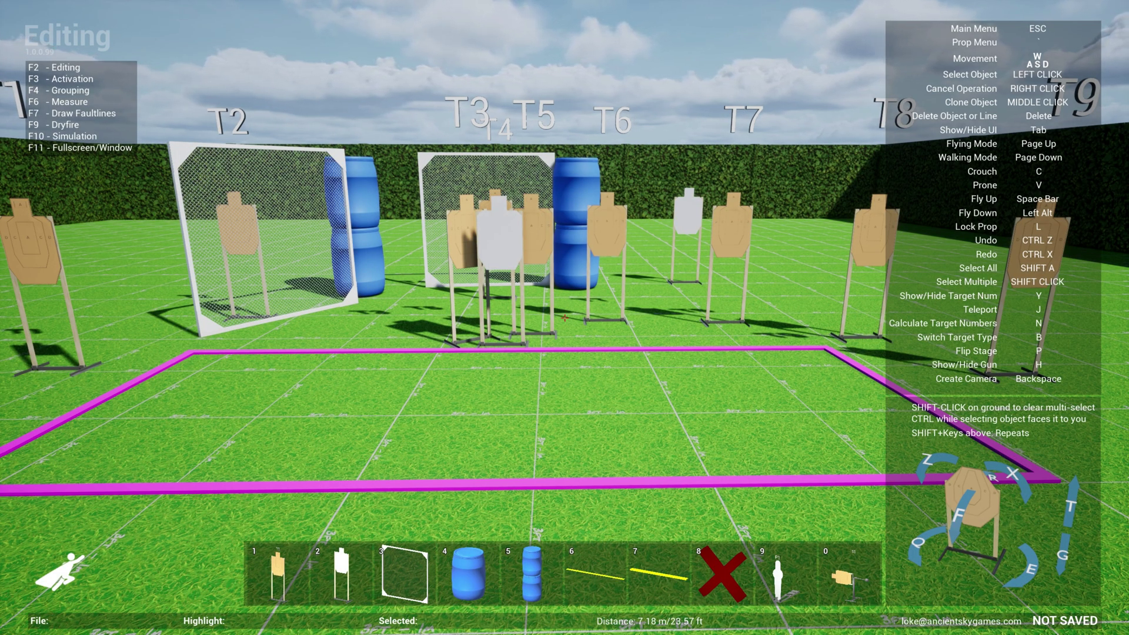
- Browse the USPSA prop category and assign the swinger to shortcut slot 0
key("s")
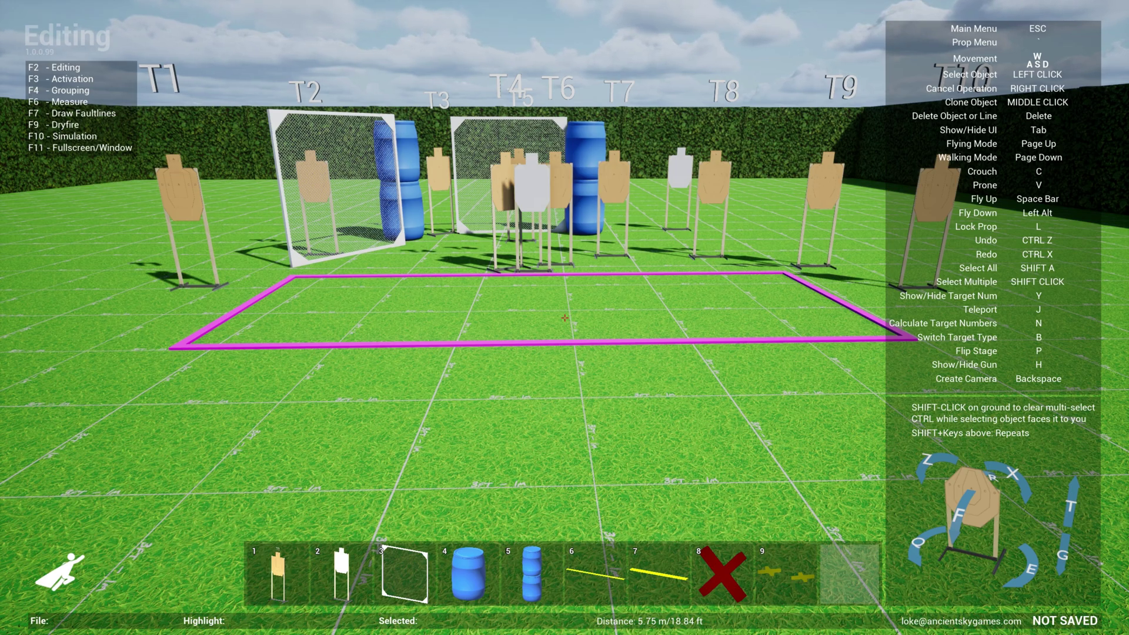
key("grave")
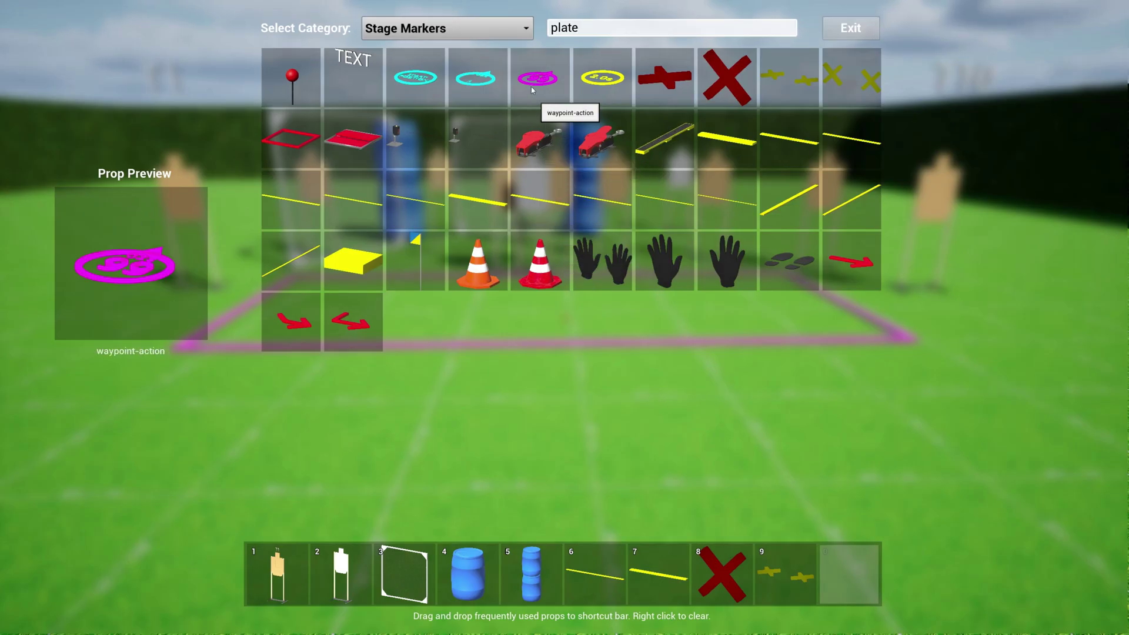
left_click(506, 34)
left_click(388, 48)
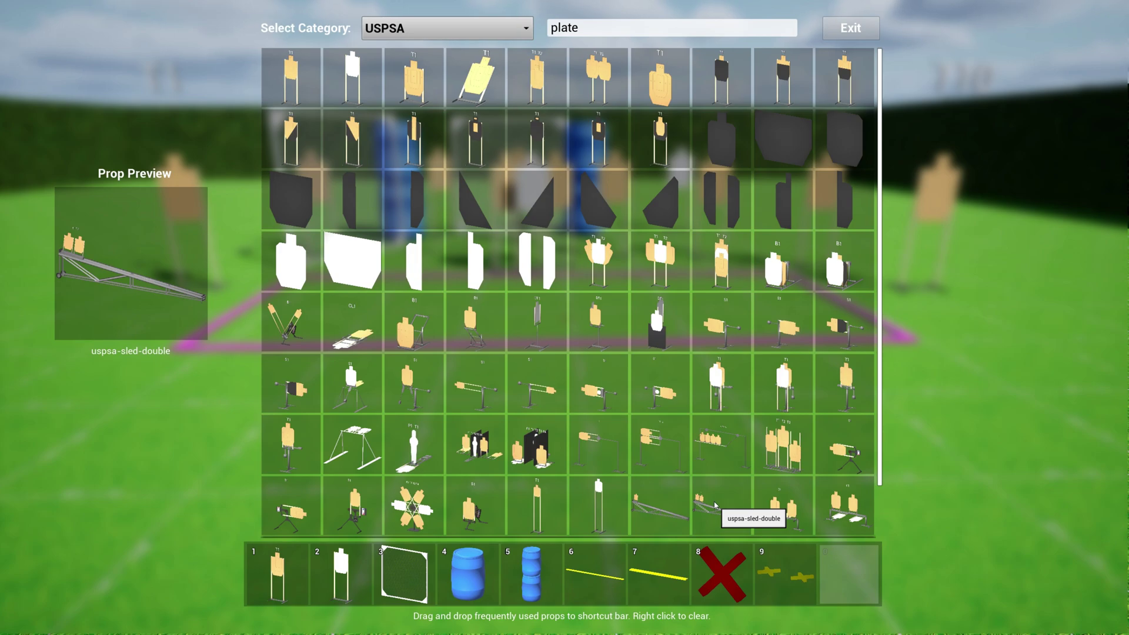
left_click_drag(717, 338, 854, 579)
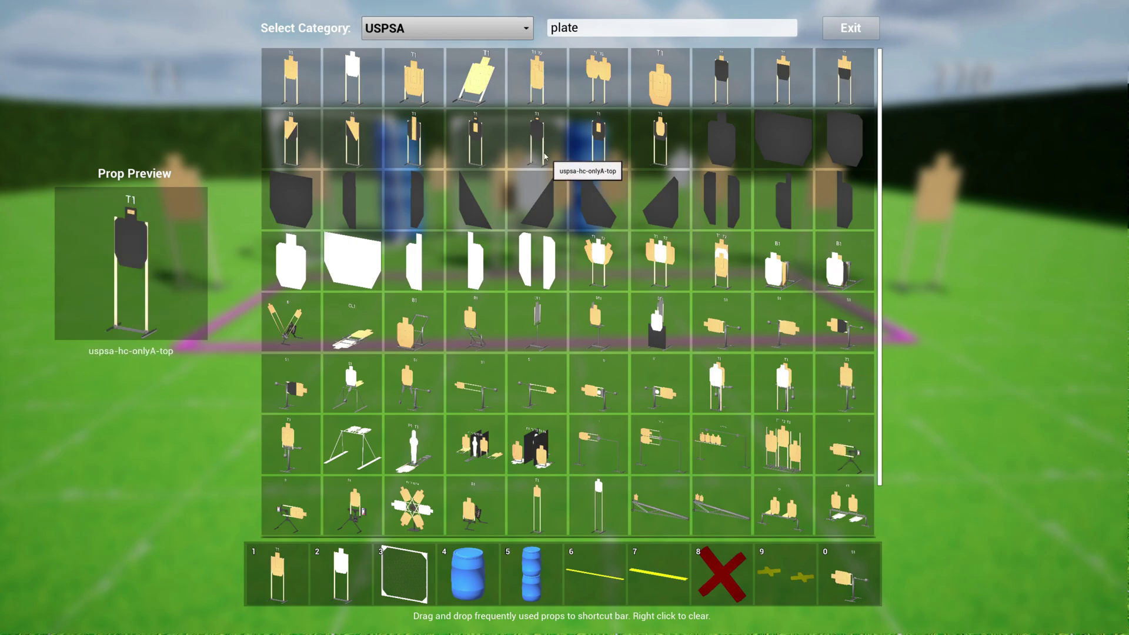
- Assign the uspsa-popper from the Steel Targets category to shortcut slot 9, replacing the prop there, and leave the prop library
left_click(438, 28)
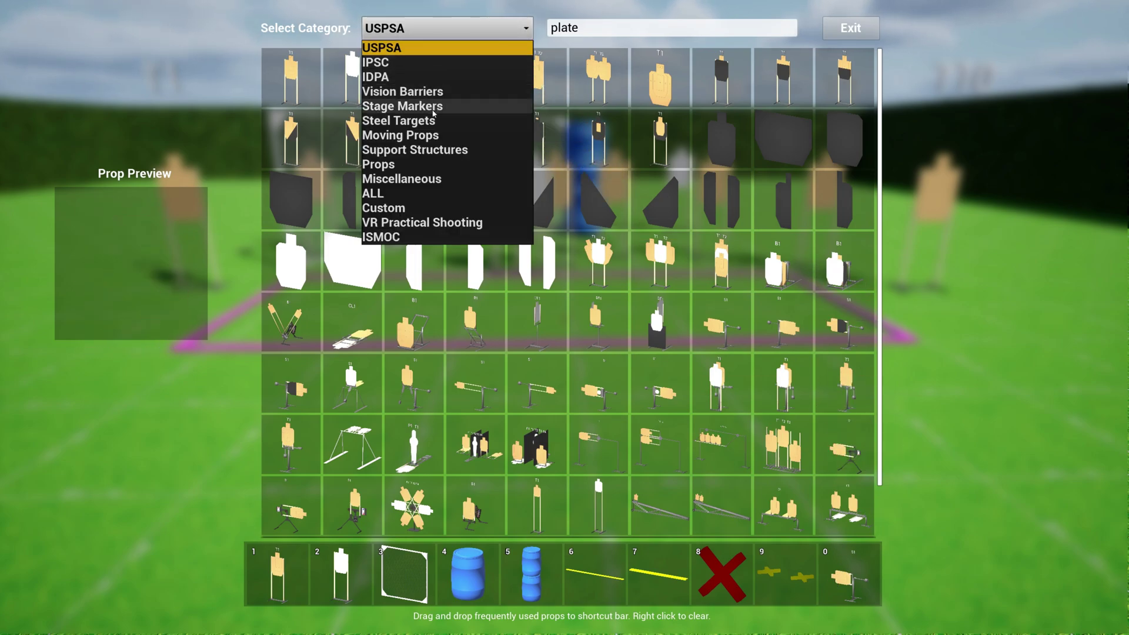
left_click(412, 121)
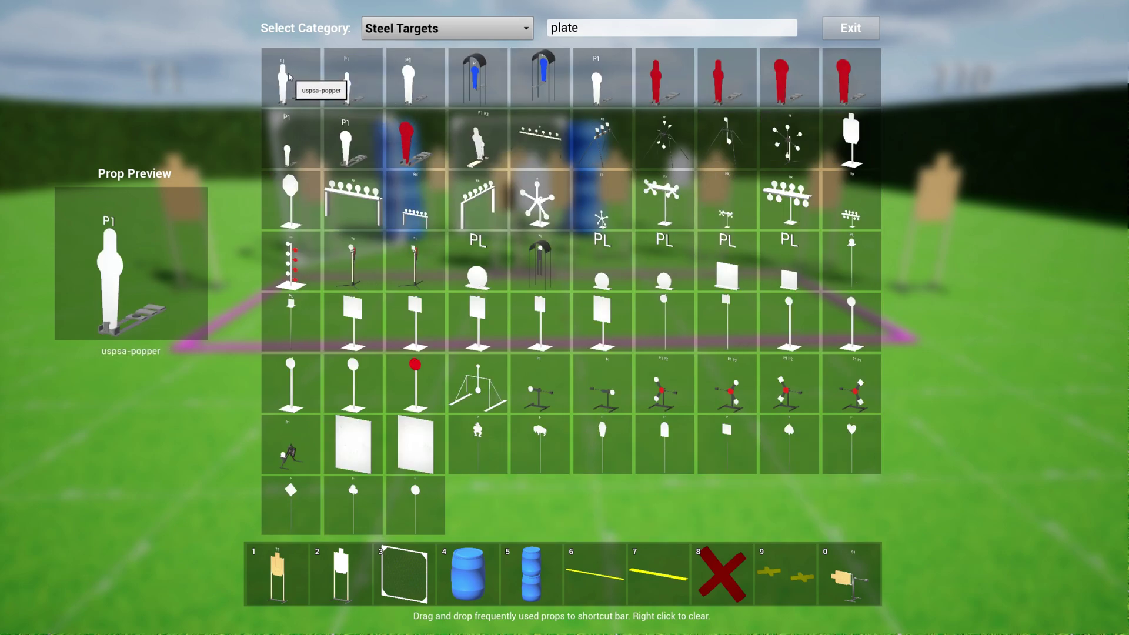
left_click_drag(289, 75, 787, 559)
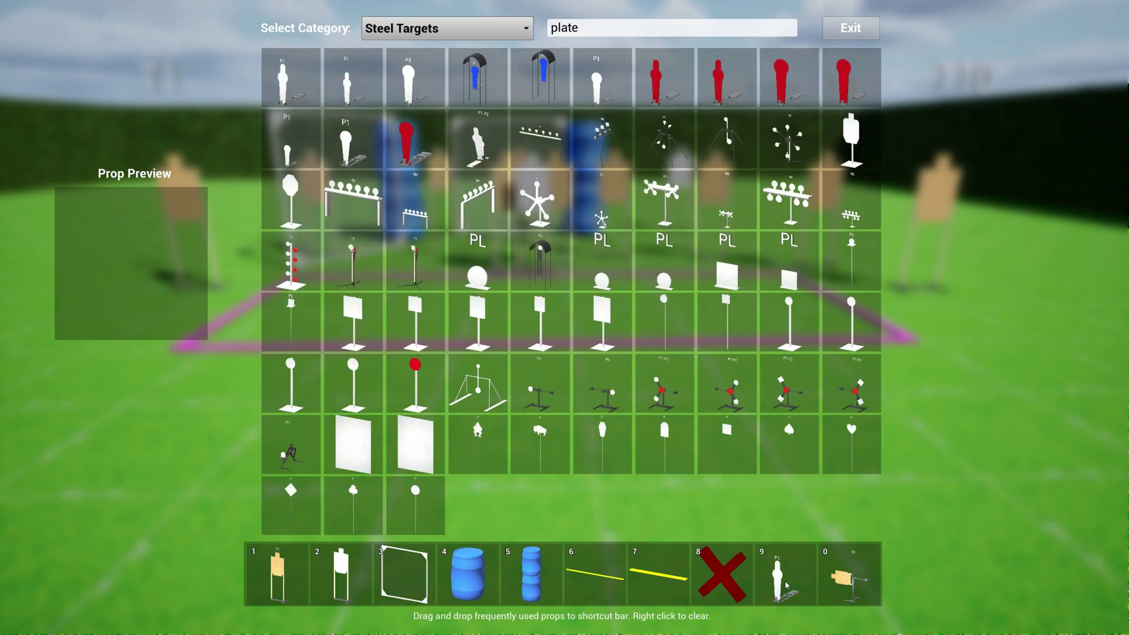
left_click(849, 28)
- Place a uspsa-popper downrange, between the farther barrel stack and the white no-shoot target at the back
key("s")
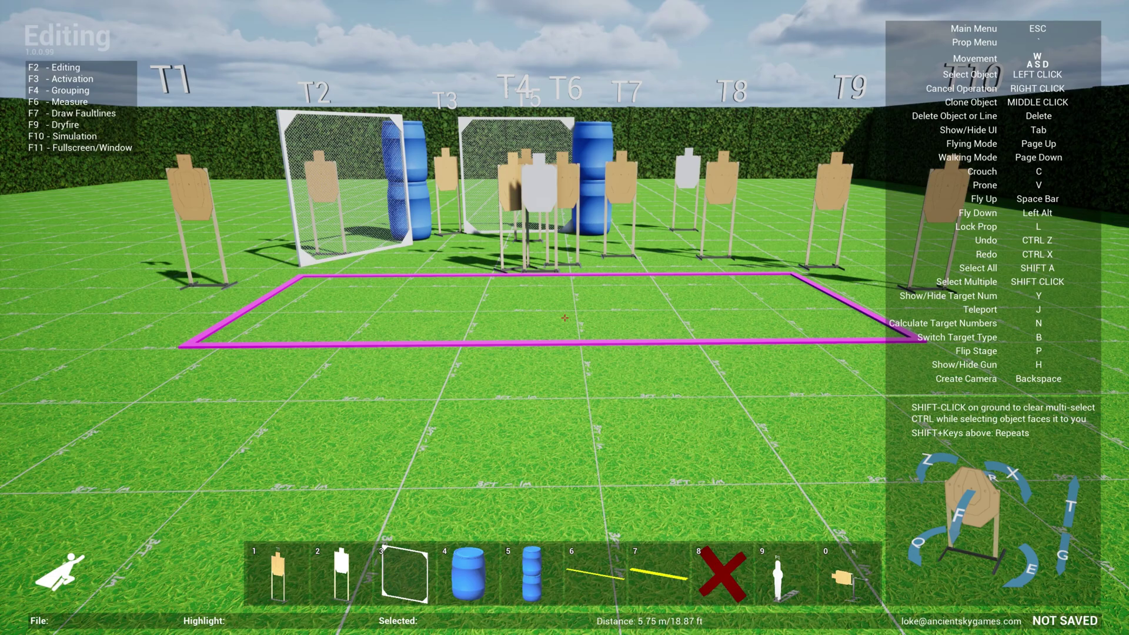
key("s")
key("d")
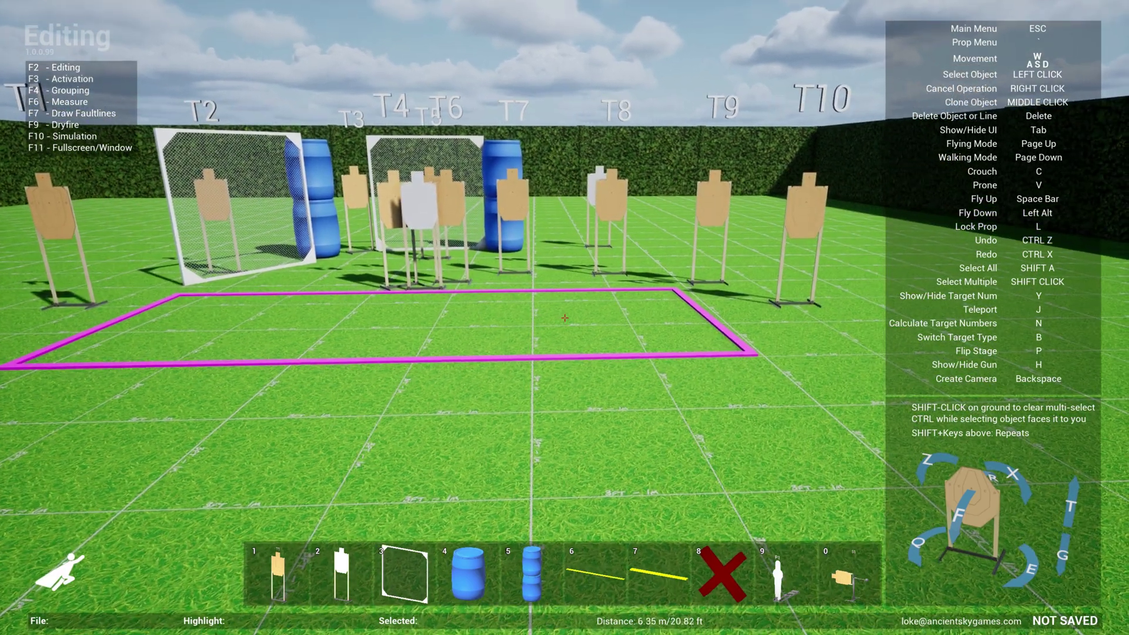
key("9")
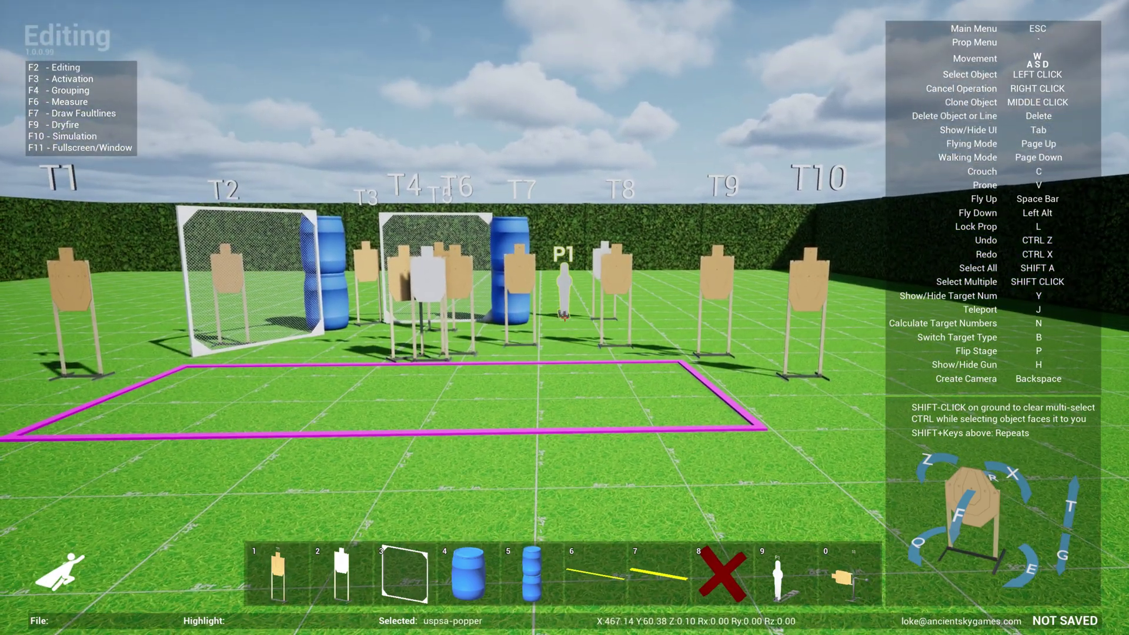
left_click(564, 318)
- Replace the T3 full target with a uspsa-swinger partly hidden behind the T2-side barrel stack, at about X 55, Y 44
key("w")
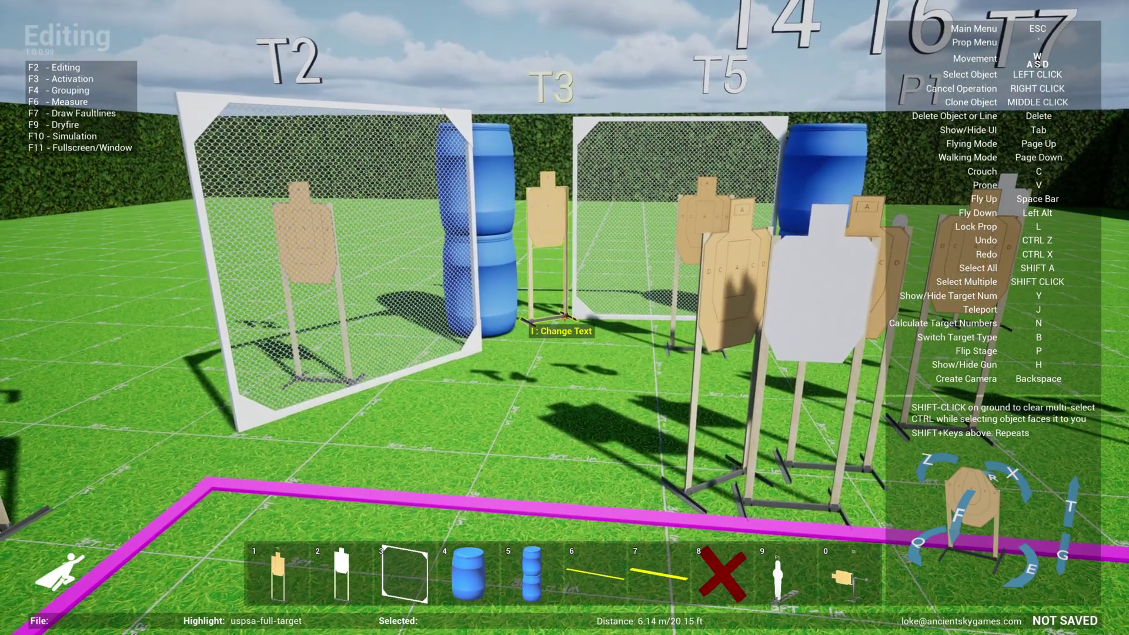
key("Delete")
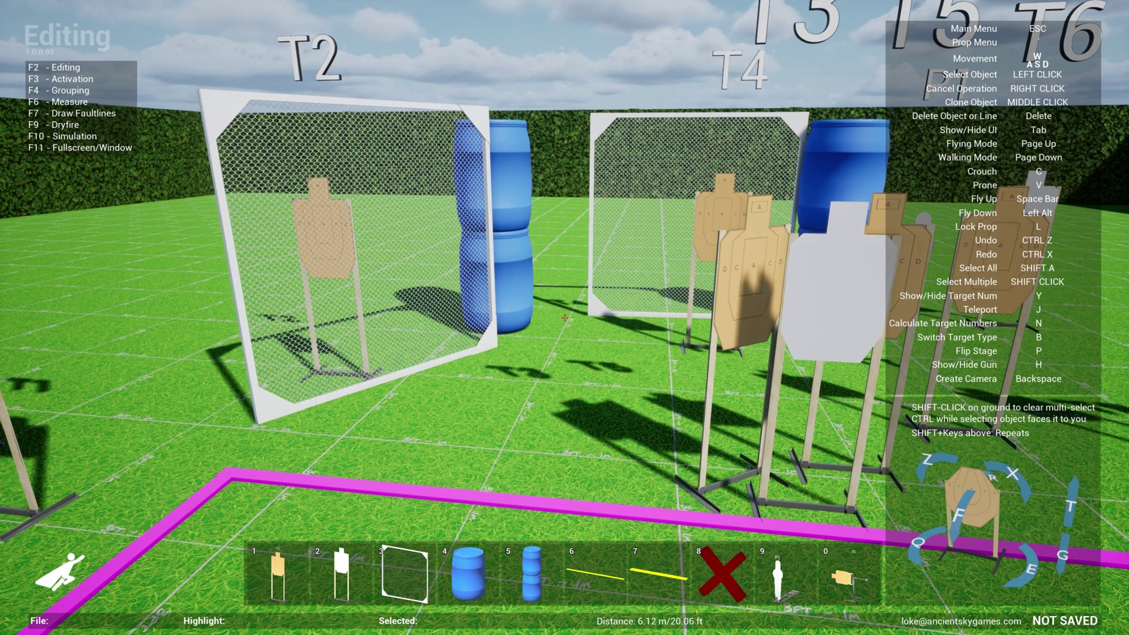
key("0")
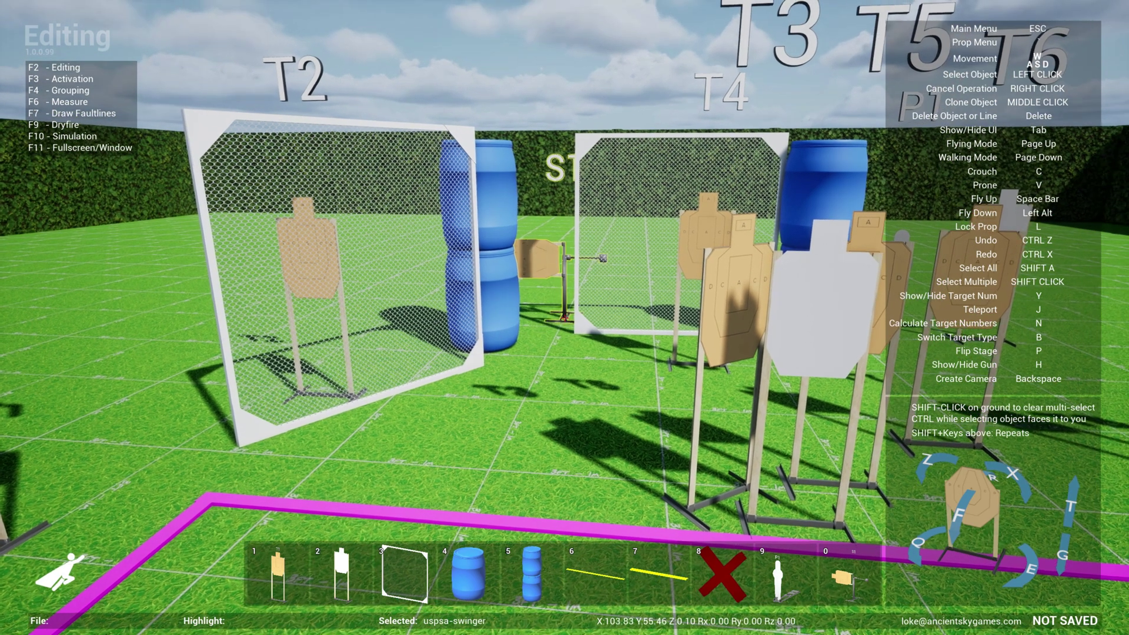
key("w")
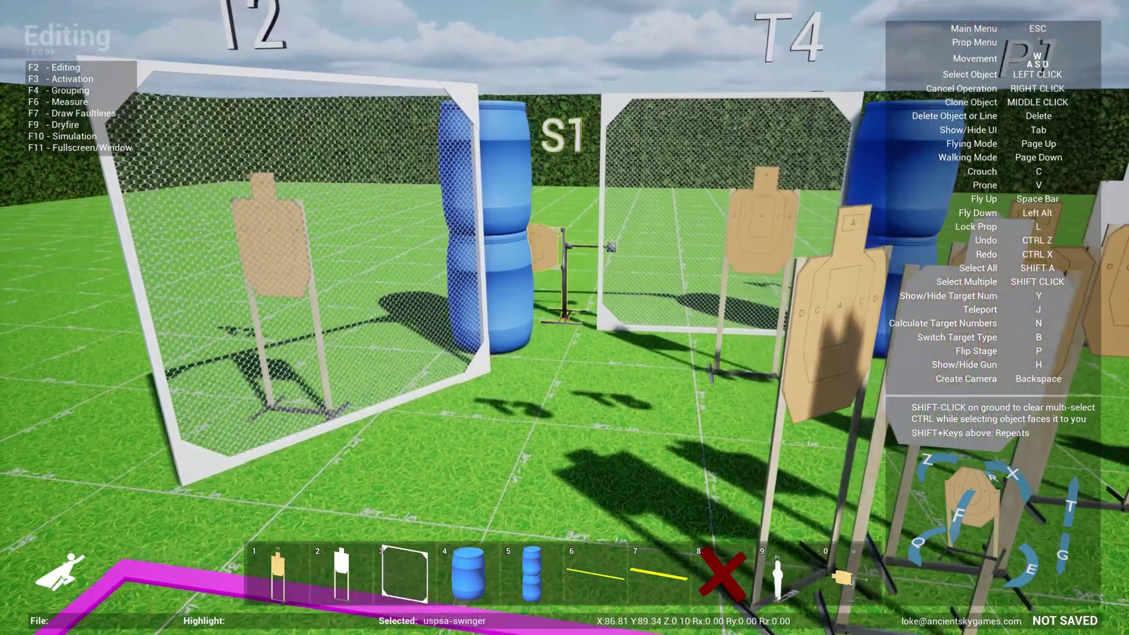
key("s")
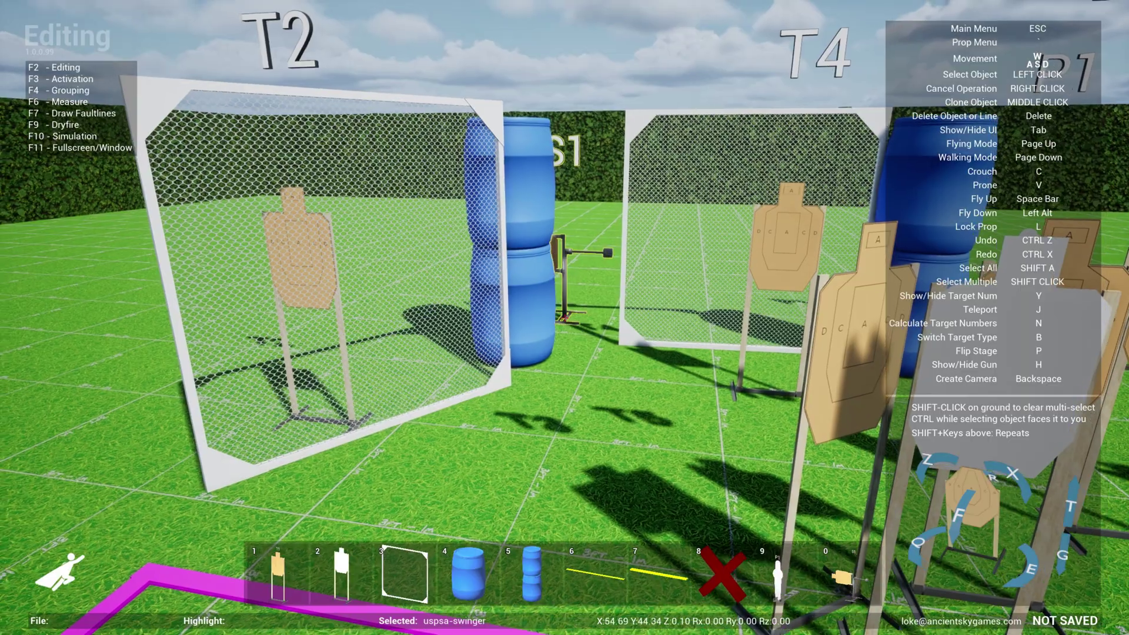
left_click(565, 317)
- In Activation mode, connect popper P1 to swinger S1 so that the popper activates it
key("s")
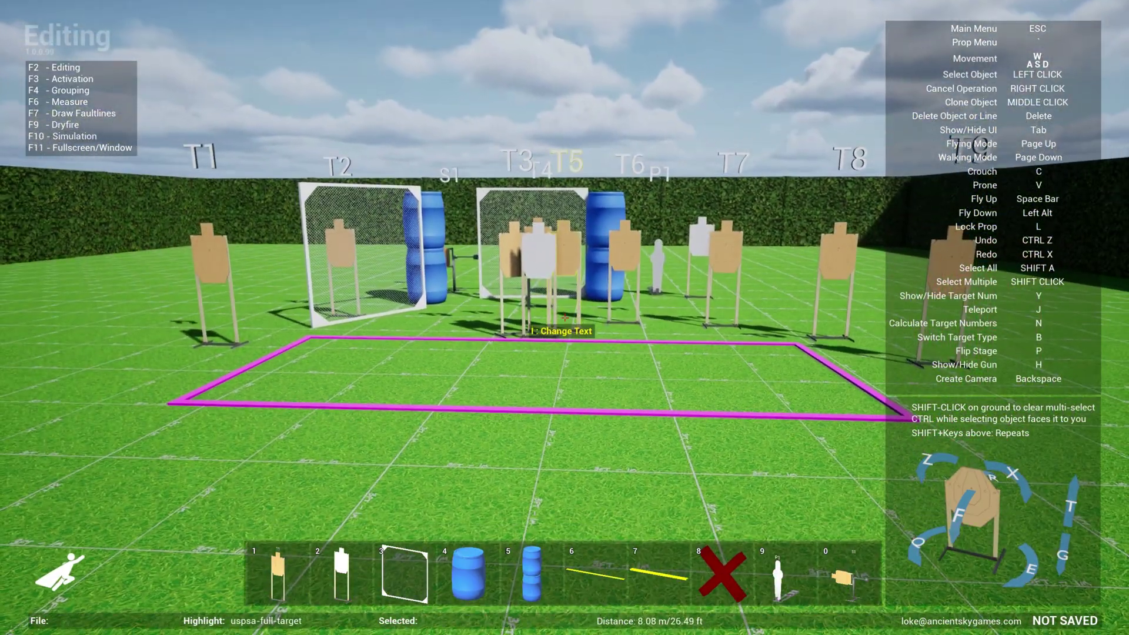
key("w")
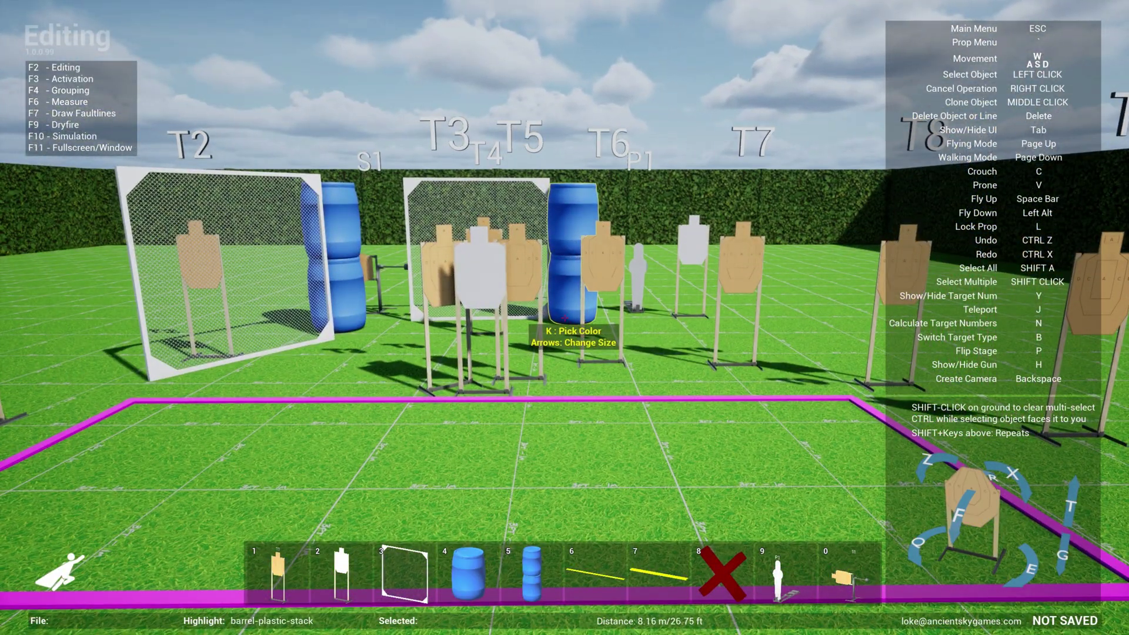
key("w")
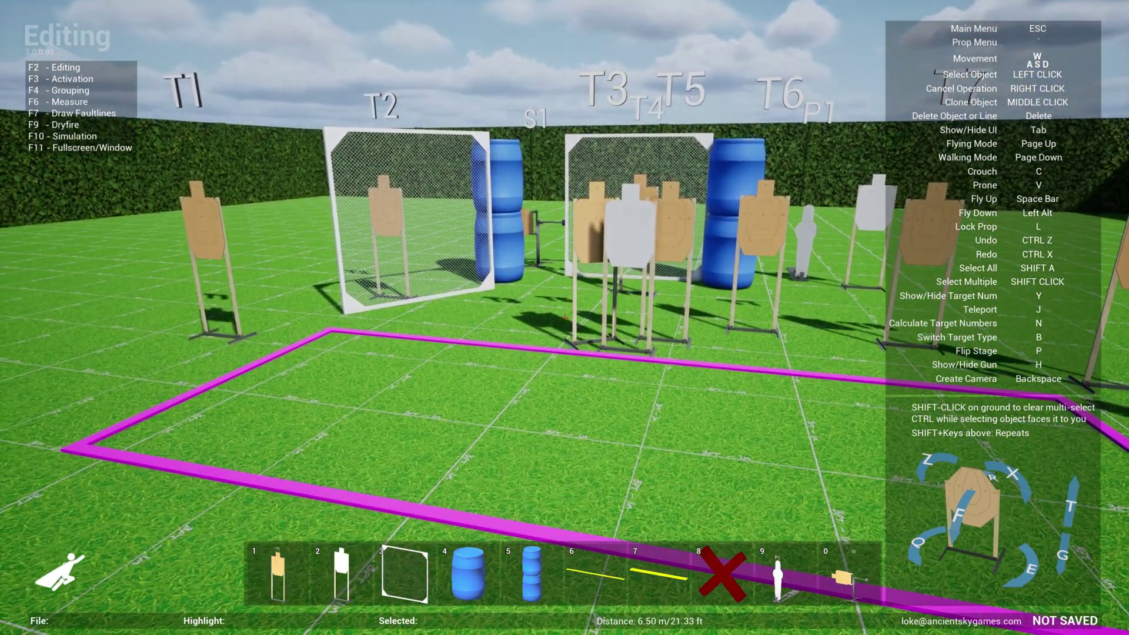
key("w")
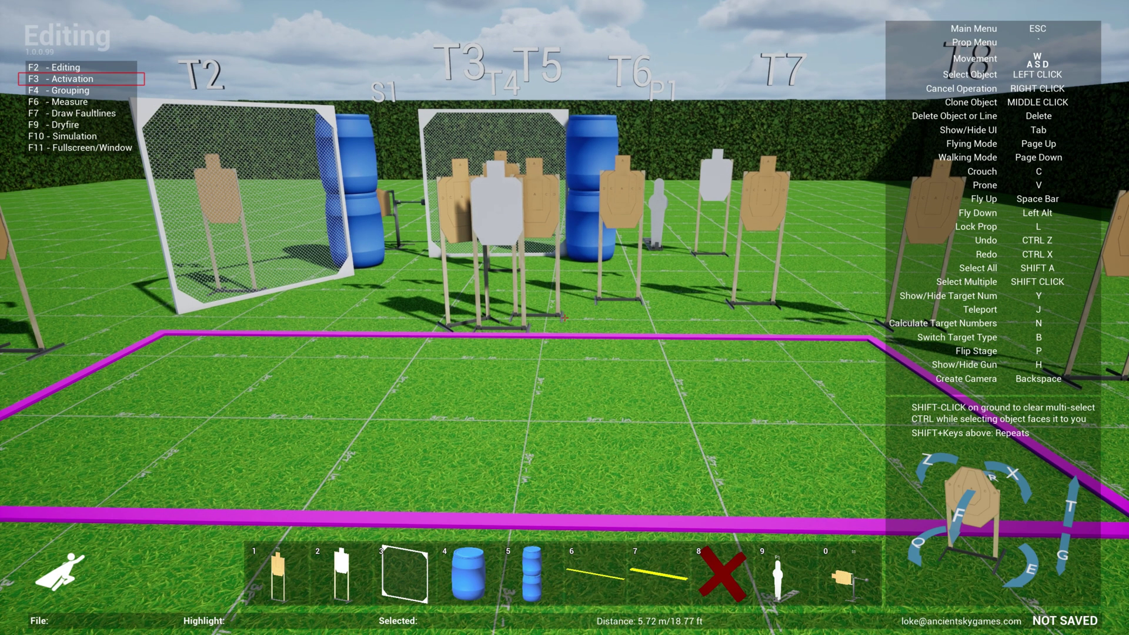
key("F3")
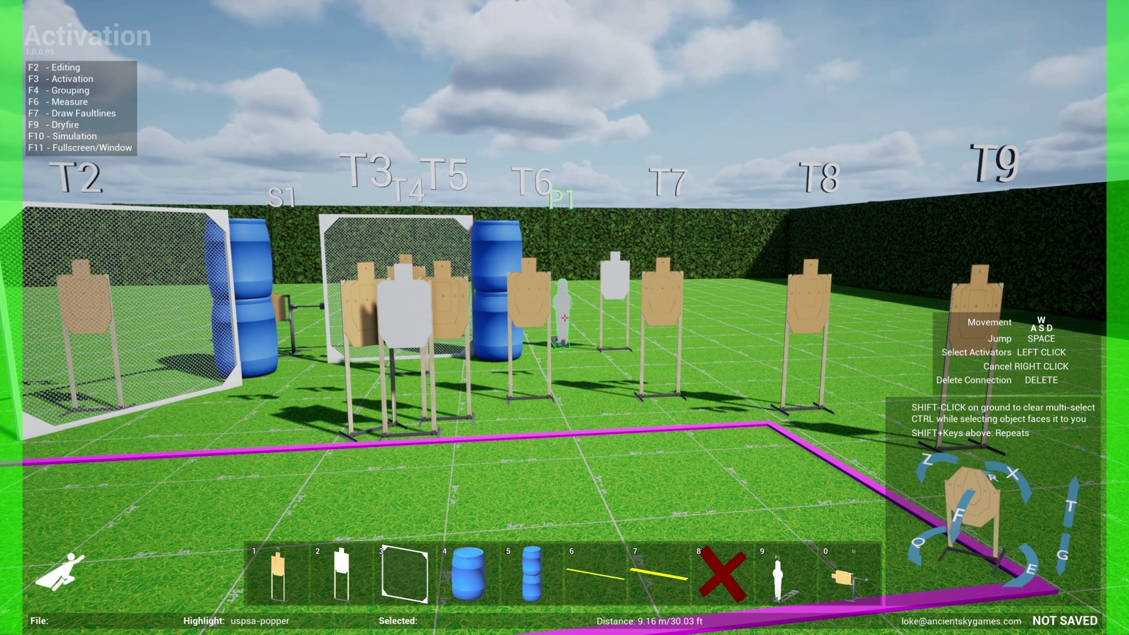
key("s")
key("a")
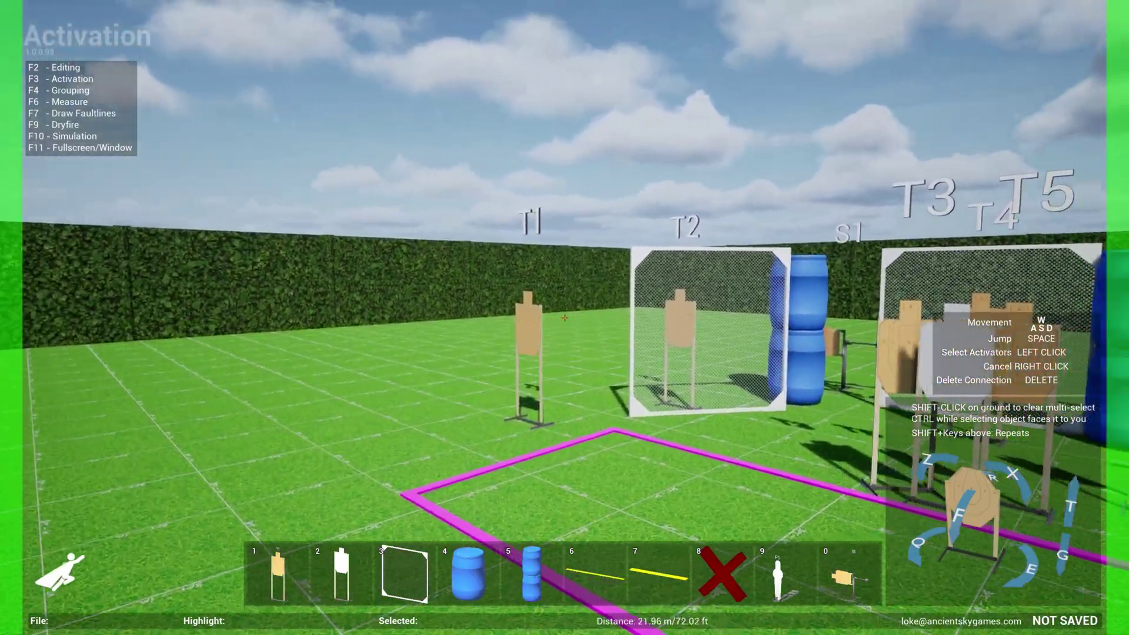
key("w")
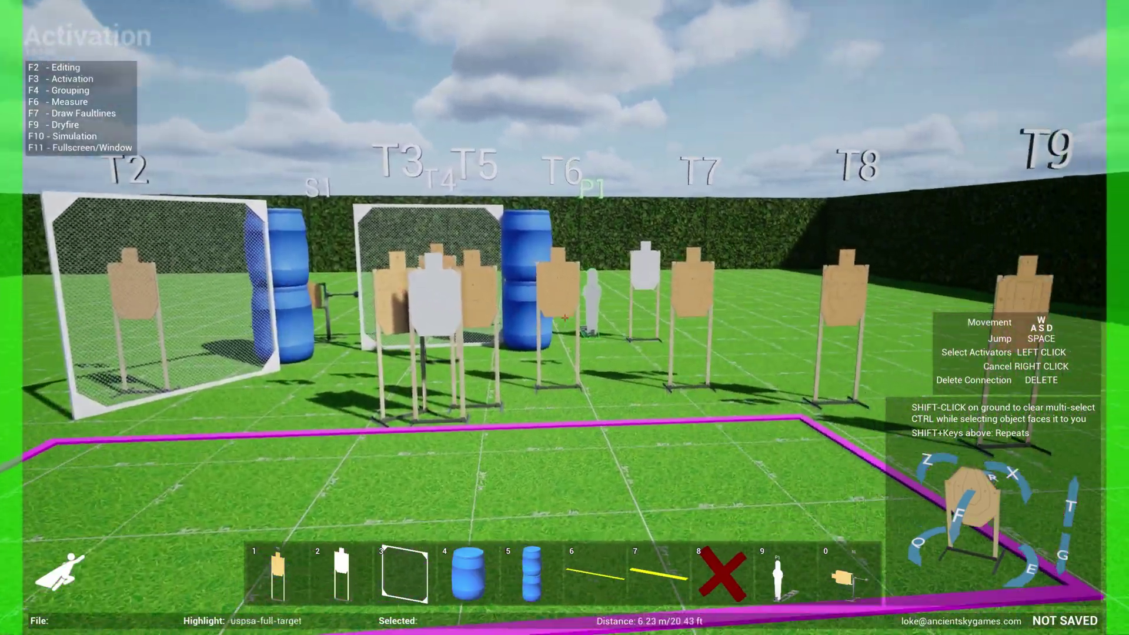
key("s")
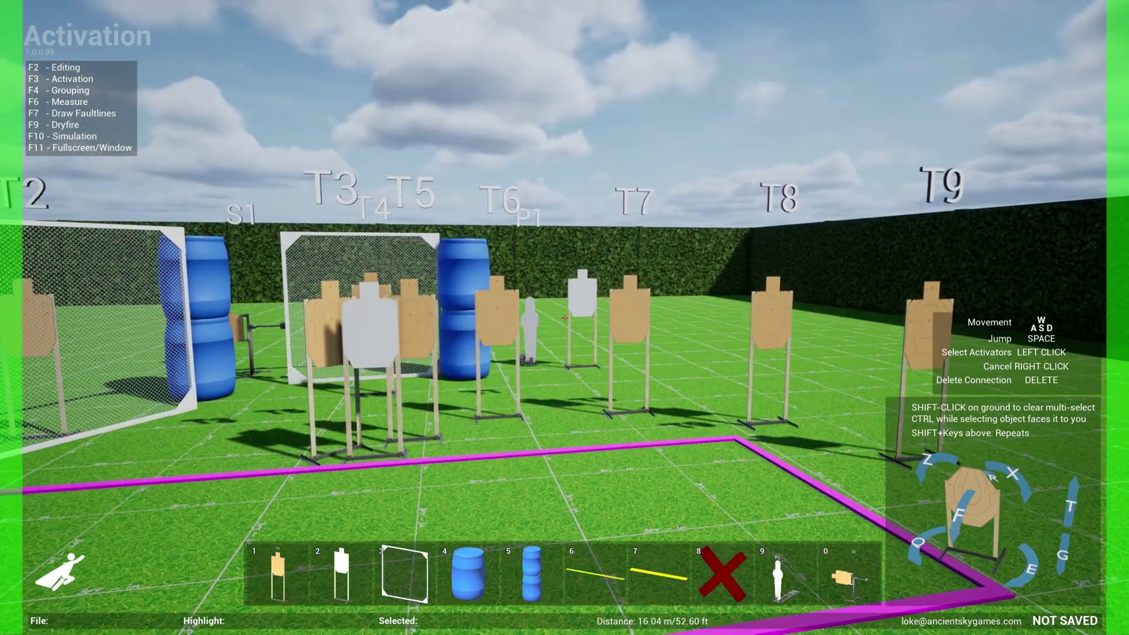
key("w")
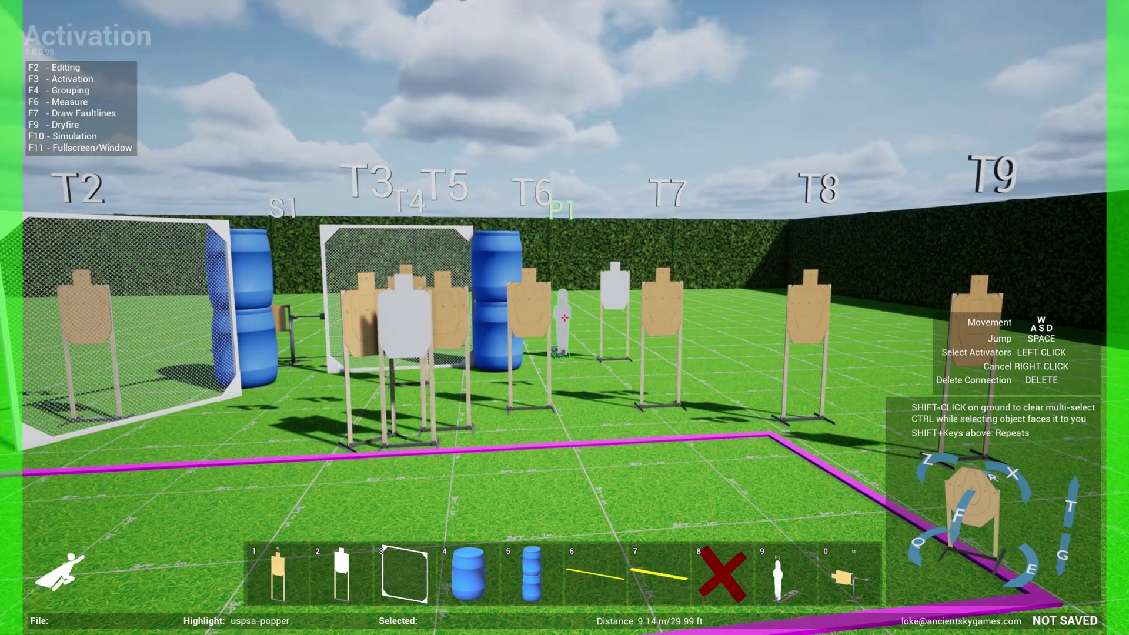
left_click(564, 317)
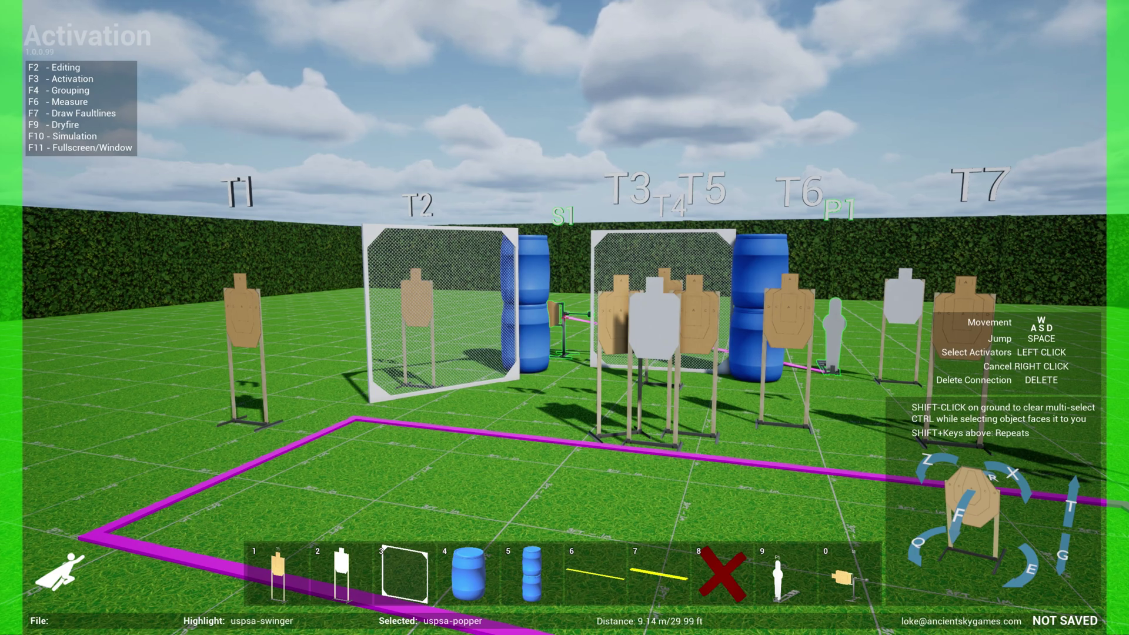
left_click(564, 317)
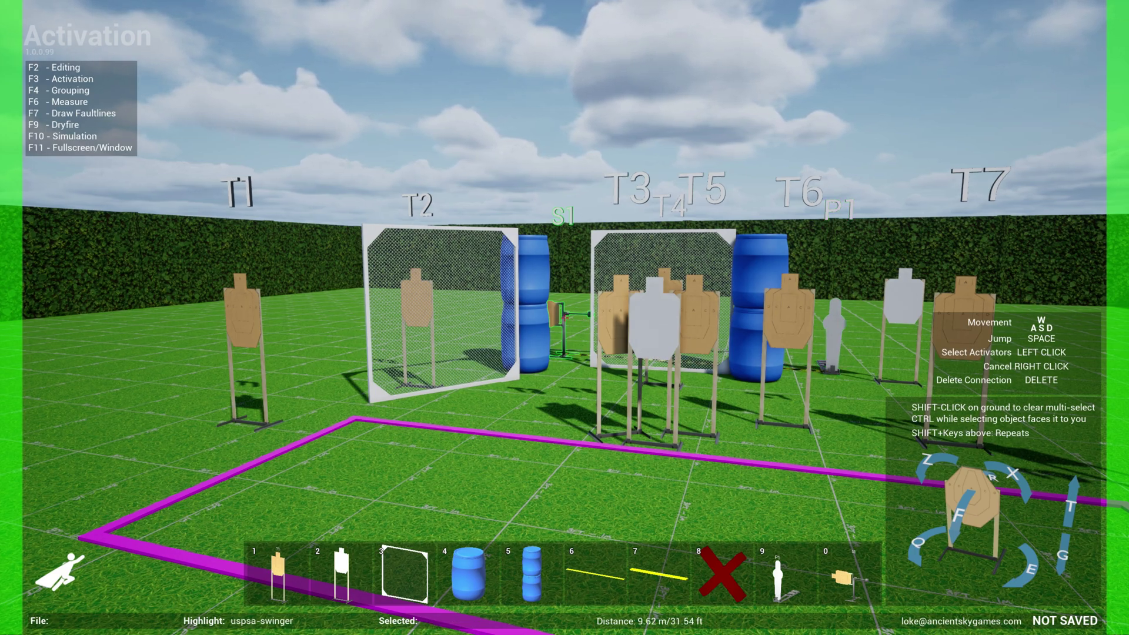
- Return to Editing mode and clone the swinger to the open ground behind T7 and T8, at about X 782, Y 87
key("w")
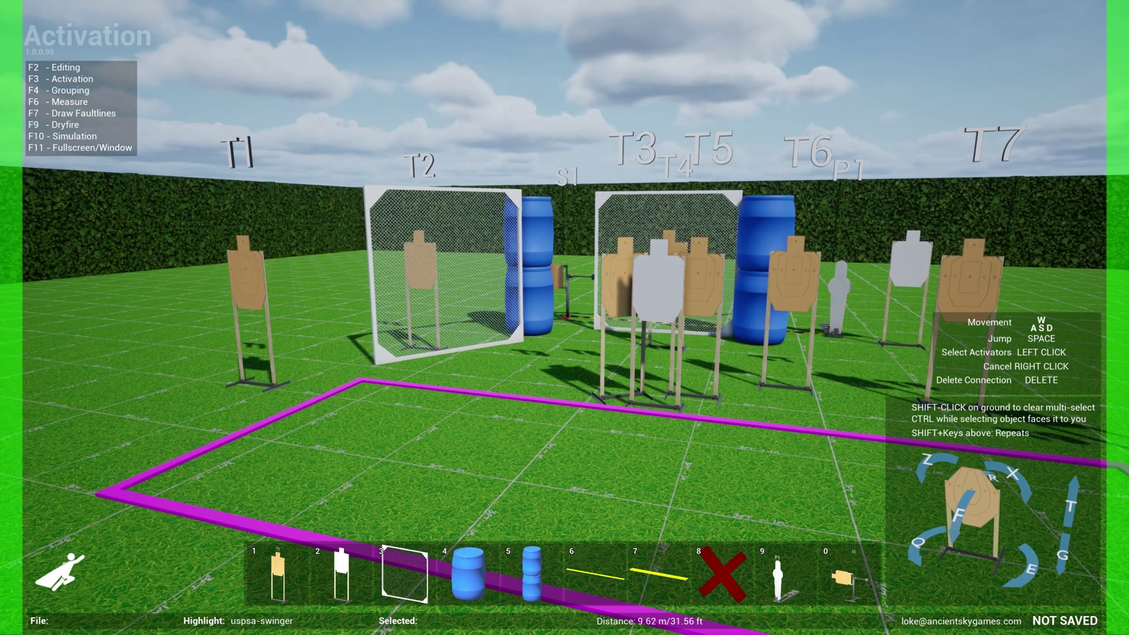
key("s")
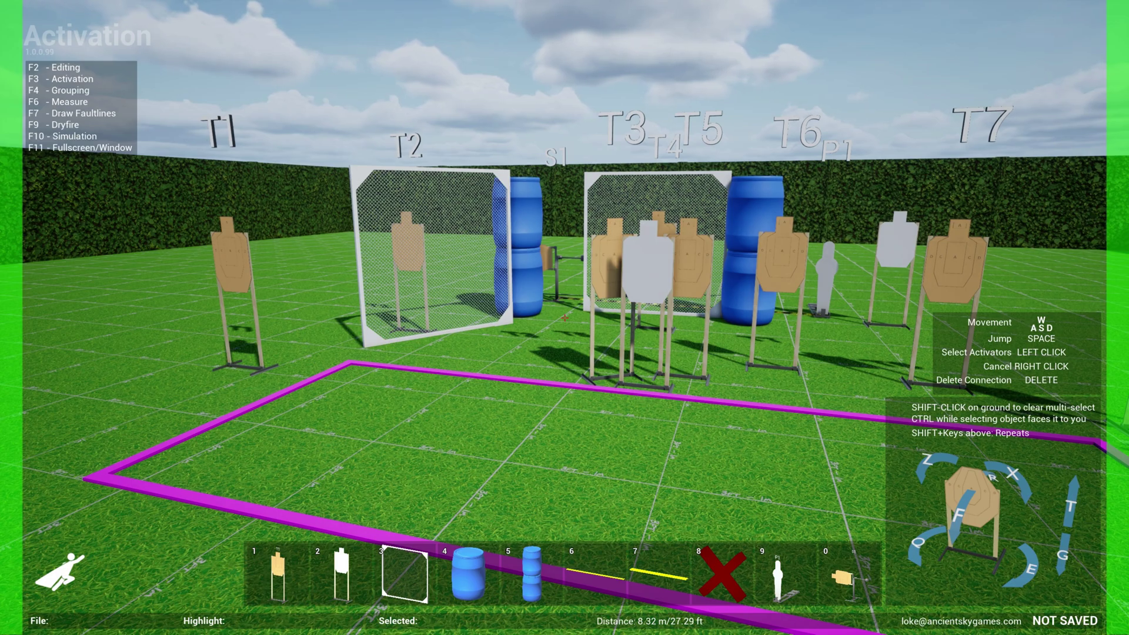
key("F2")
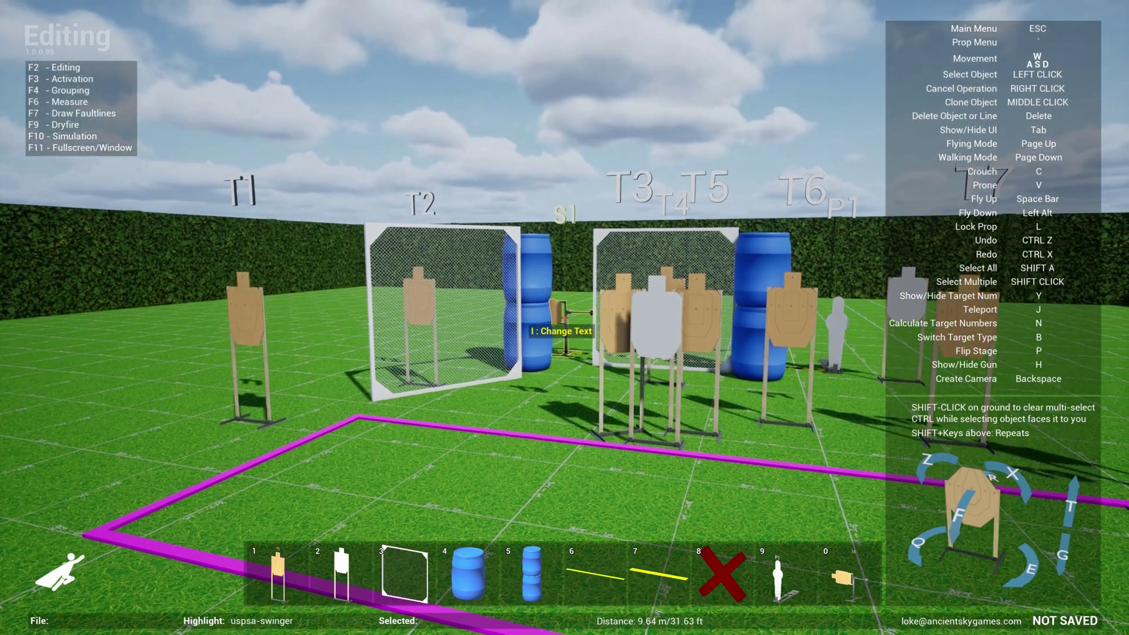
left_click(564, 317)
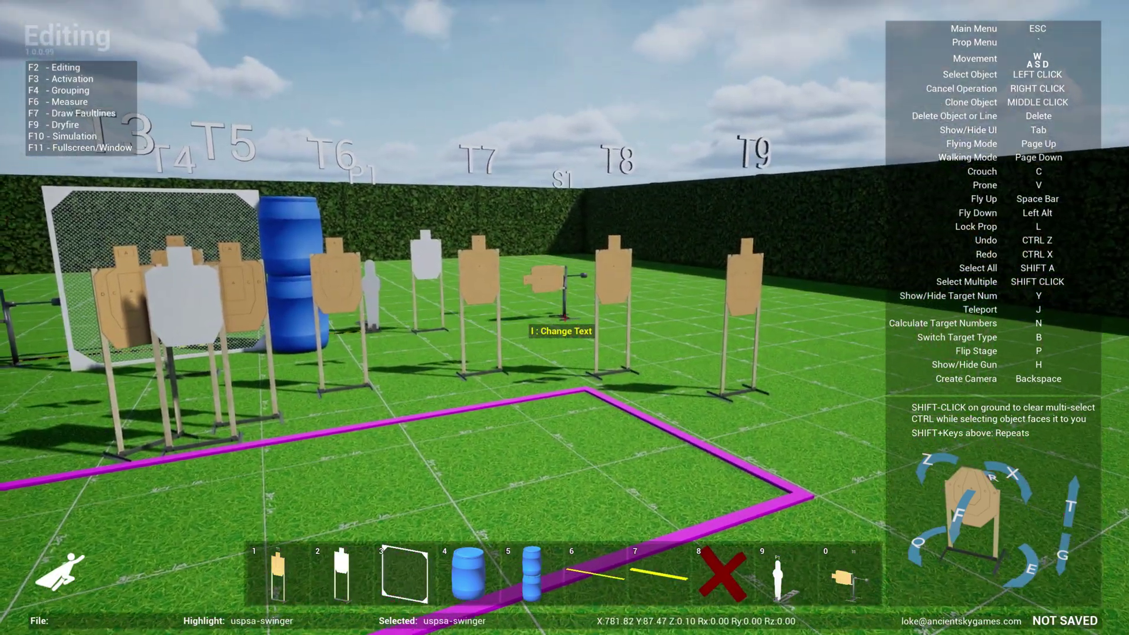
left_click(564, 317)
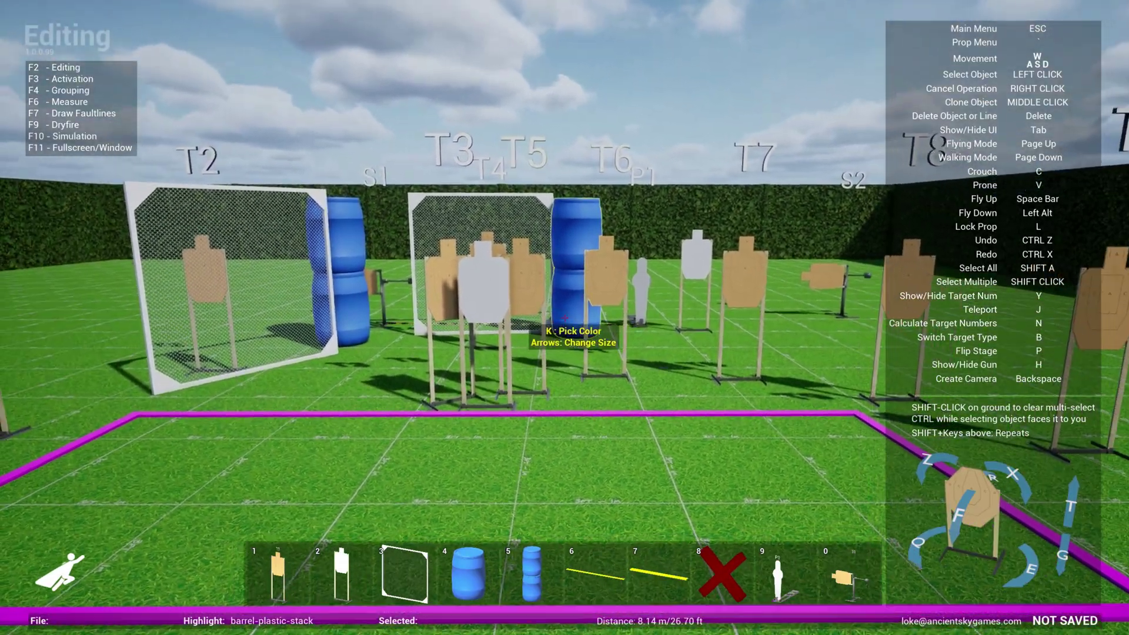
- Clone the barrel stack beside the popper and place the copy in front of the second swinger
middle_click(565, 318)
key("s")
left_click(565, 317)
- In Activation mode, connect popper P1 to the second swinger, S2, so that the popper also activates it
key("w")
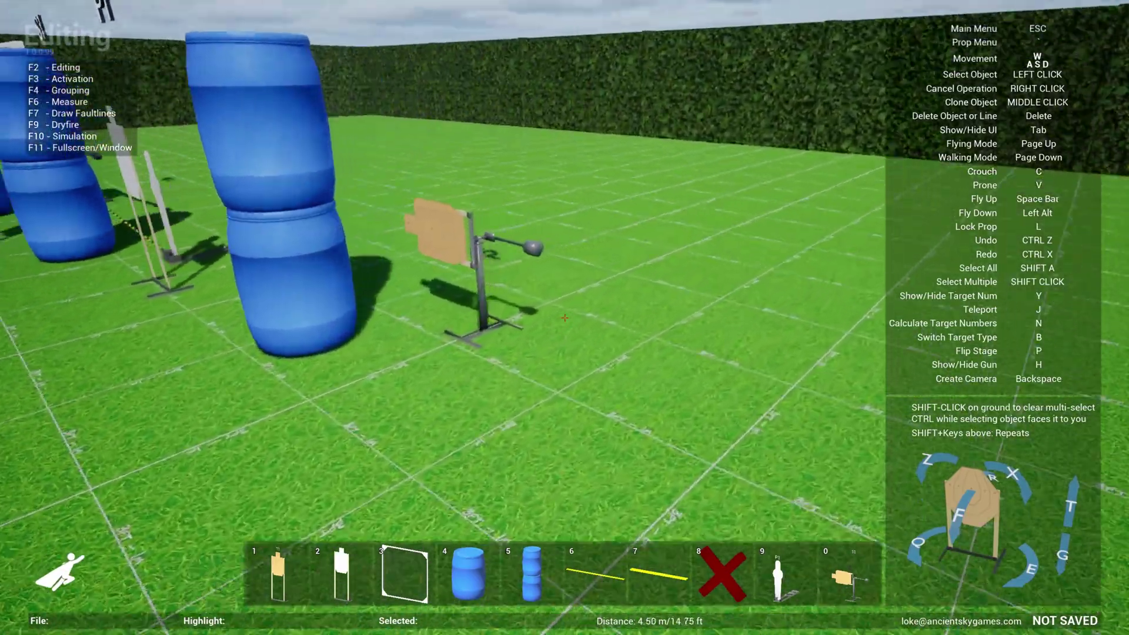
key("d")
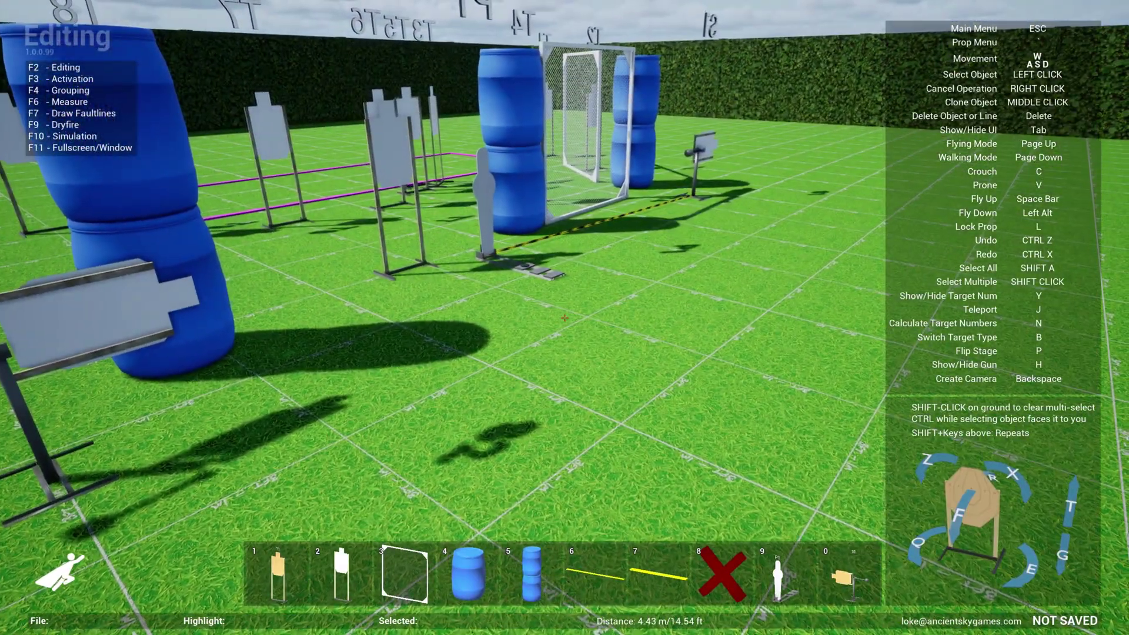
key("F3")
key("s")
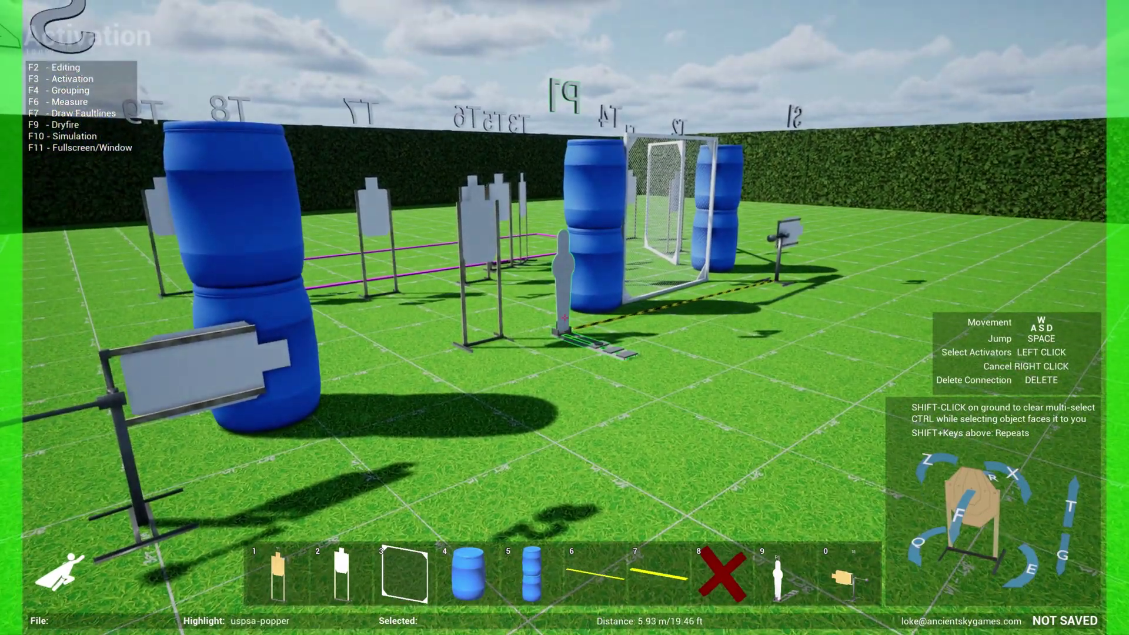
left_click(565, 317)
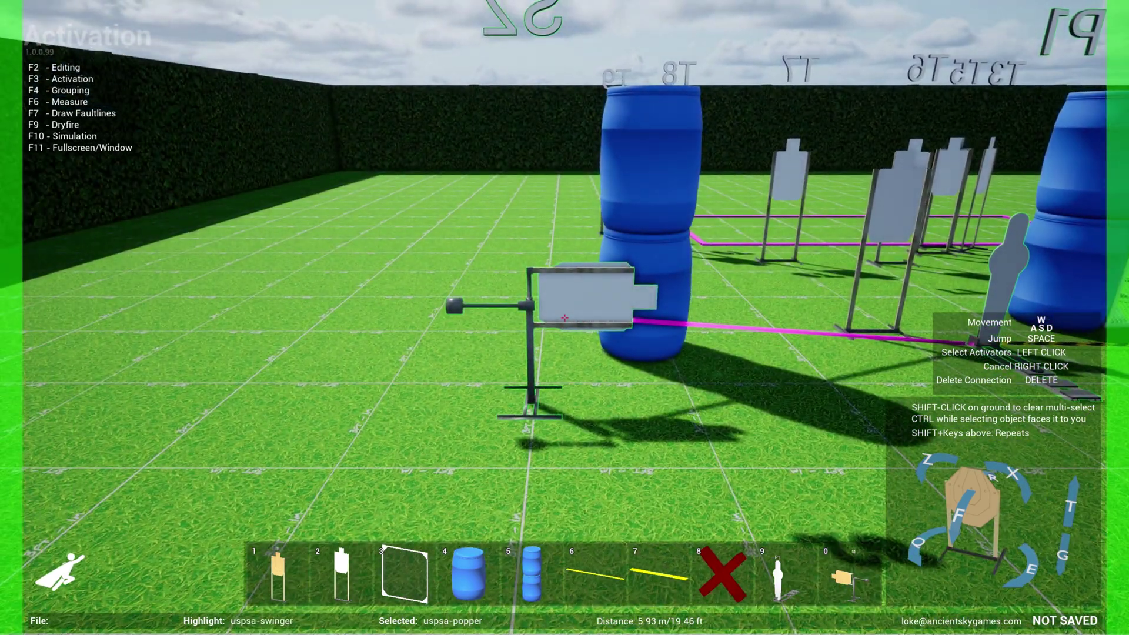
left_click(564, 317)
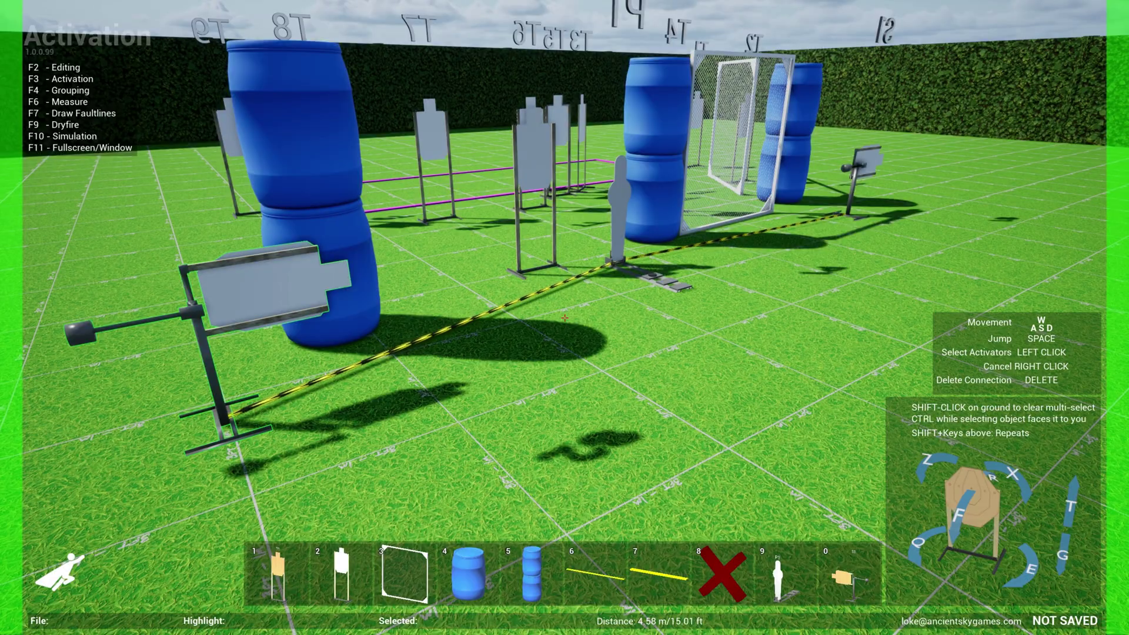
- From inside the fault lines, run the Simulation, shoot the popper to test both swingers, and return to Editing mode
key("a")
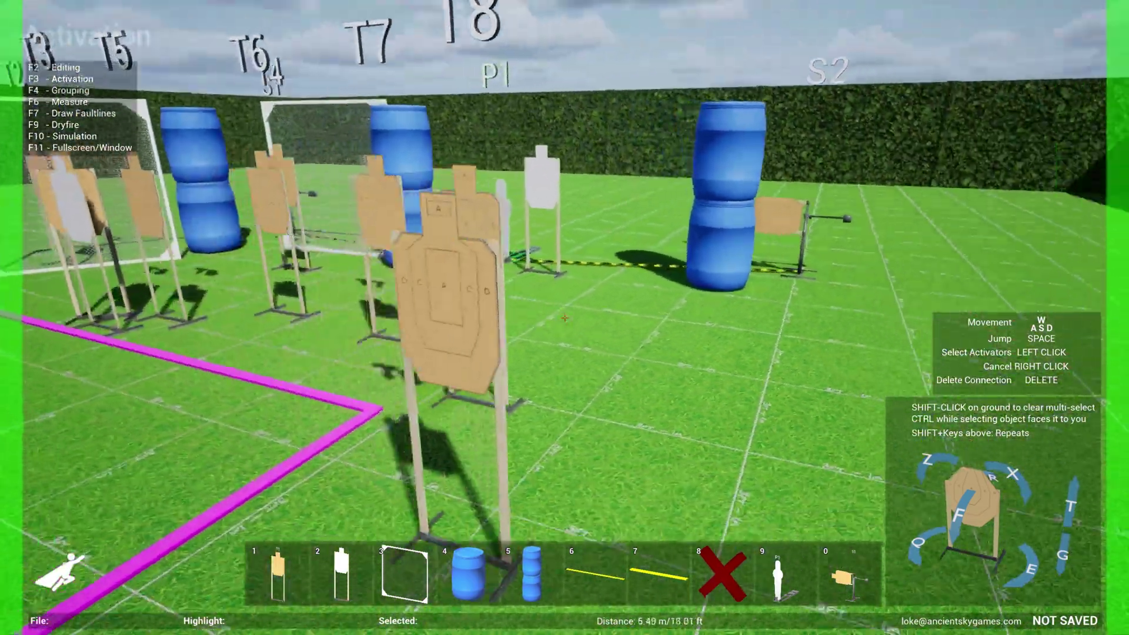
key("s")
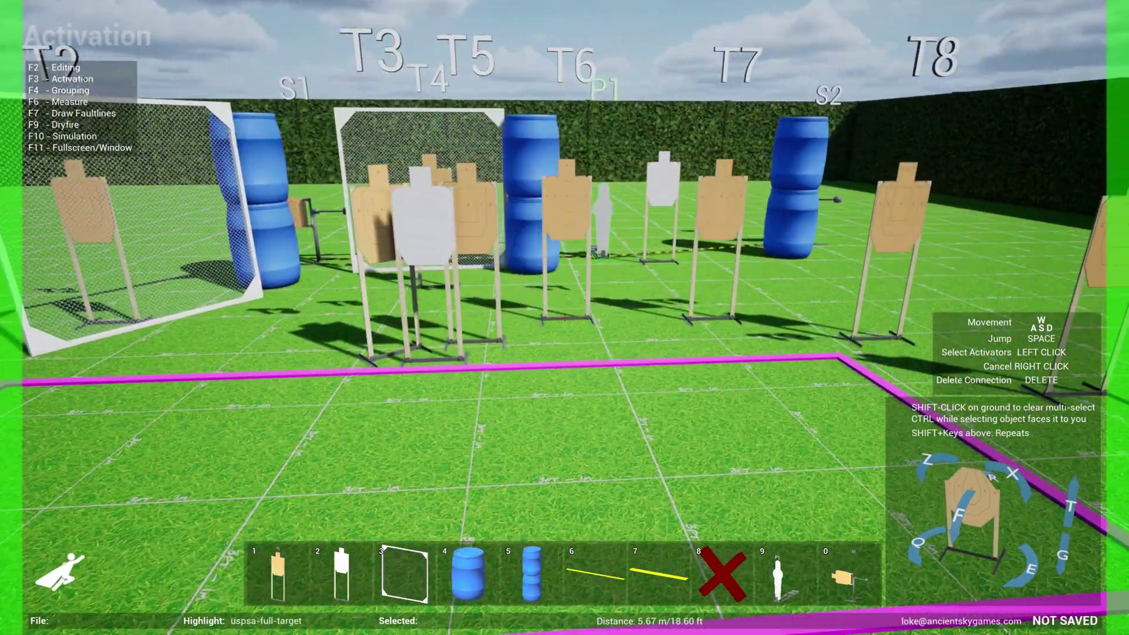
key("s")
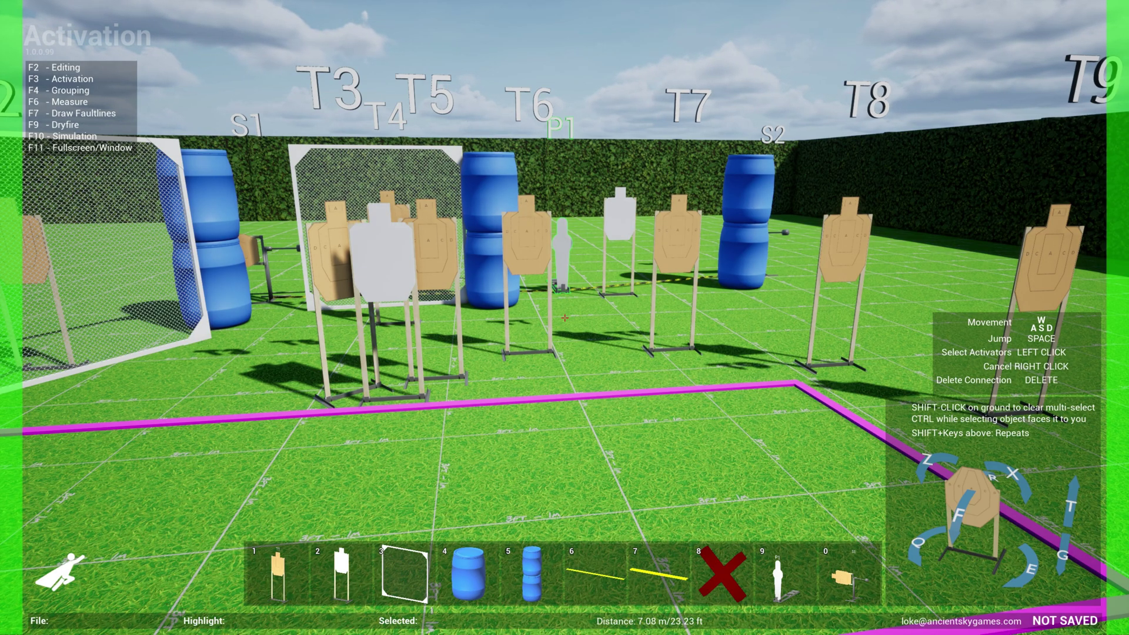
key("F10")
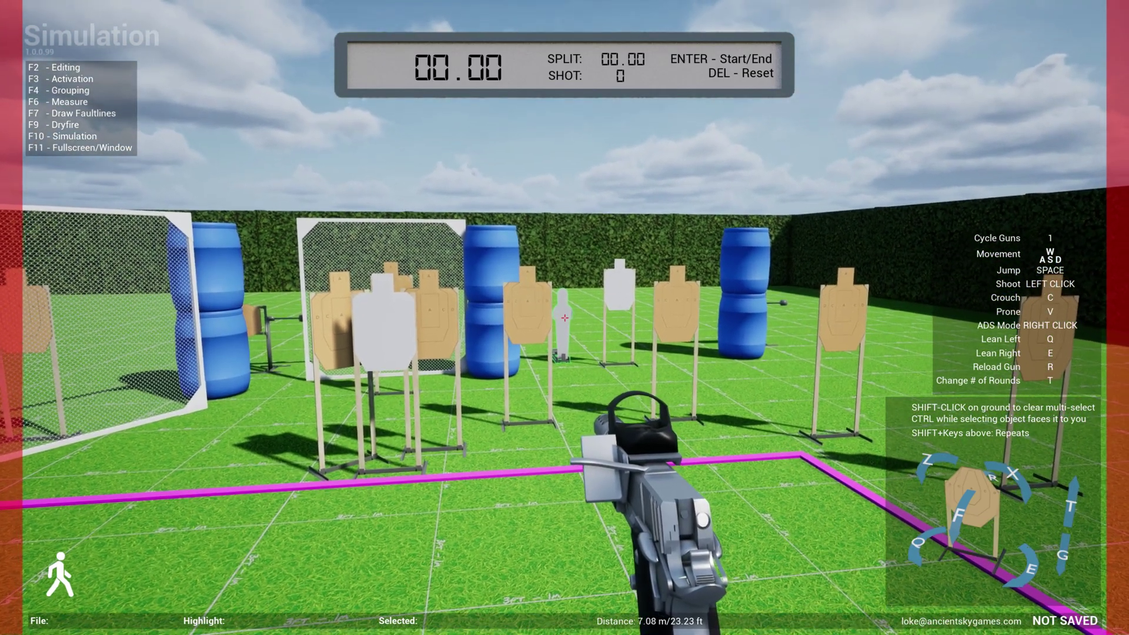
left_click(564, 317)
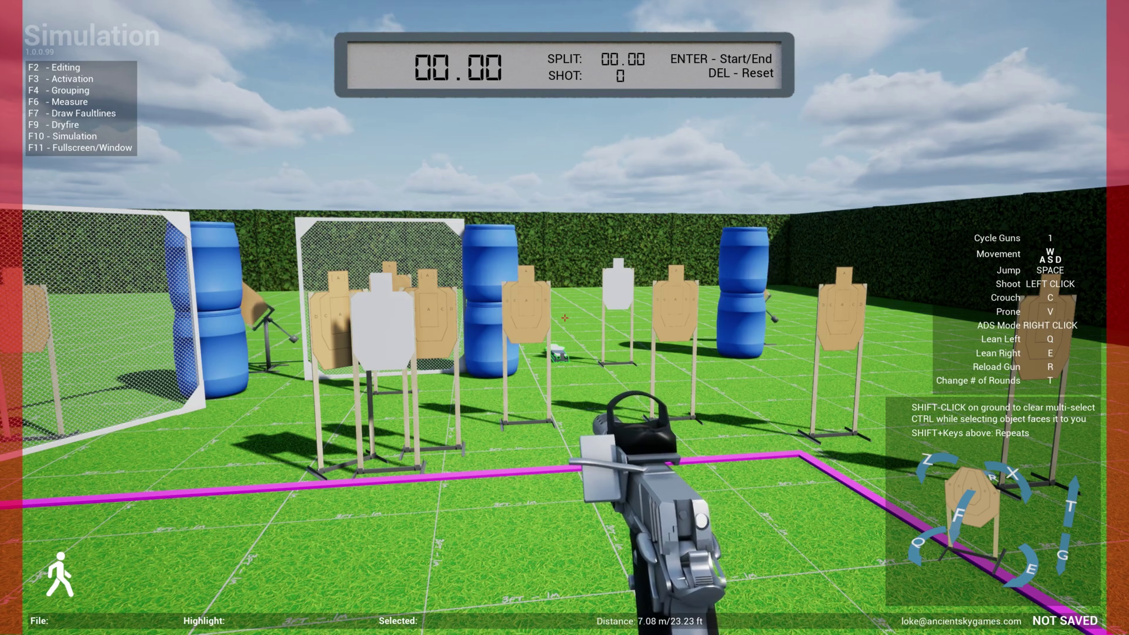
key("F2")
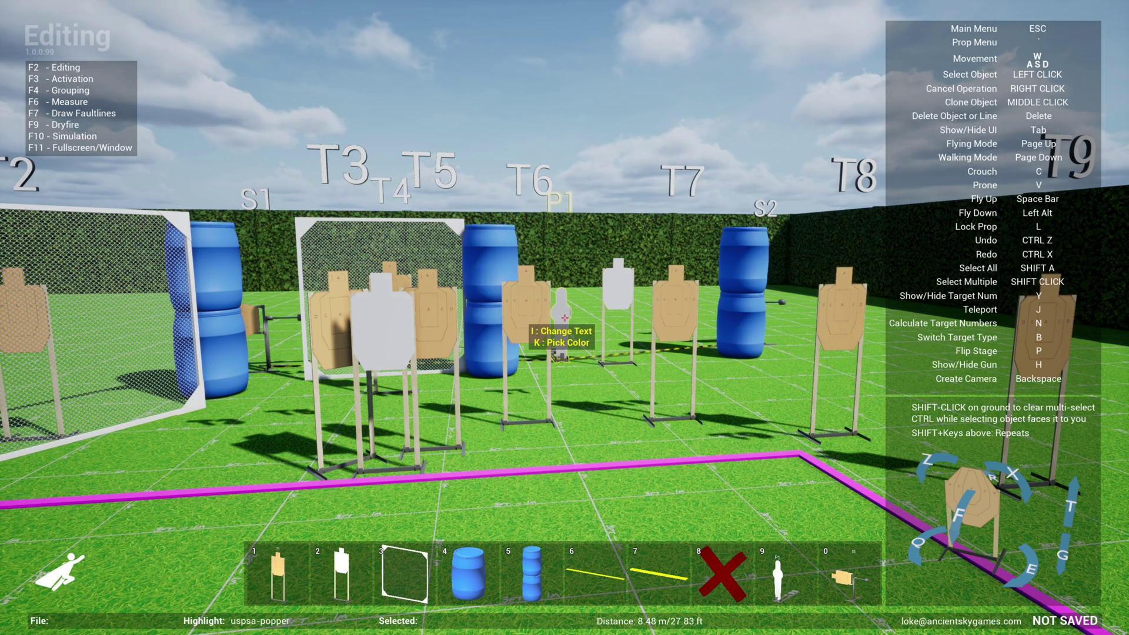
- Browse the IPSC, Moving Props and USPSA categories of the prop library for other target and activator types
key("grave")
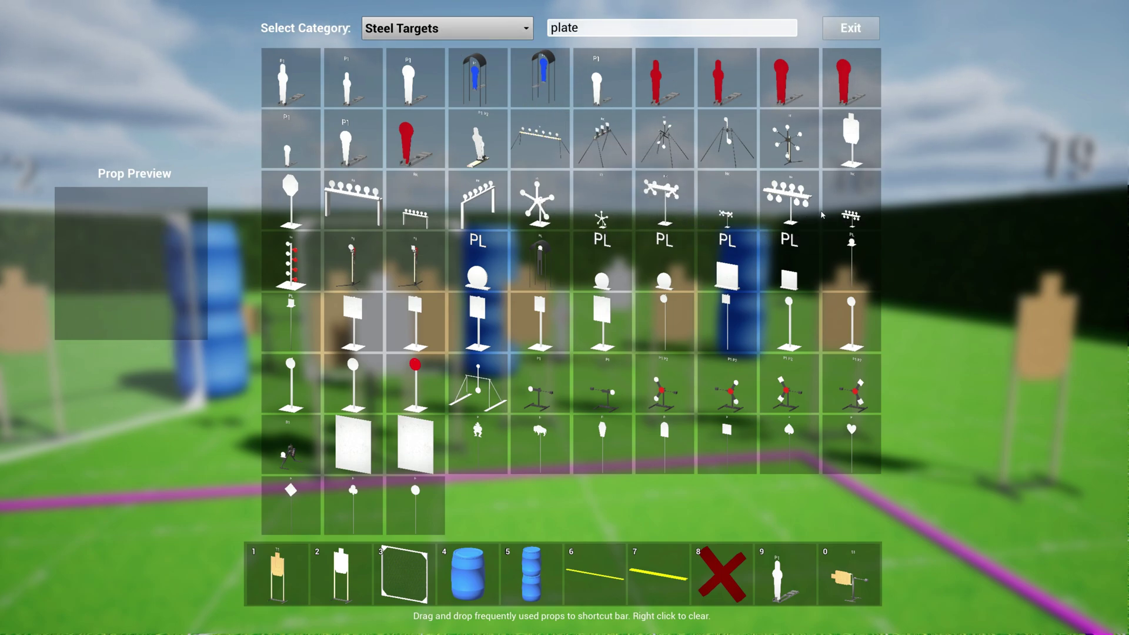
left_click(441, 28)
left_click(434, 61)
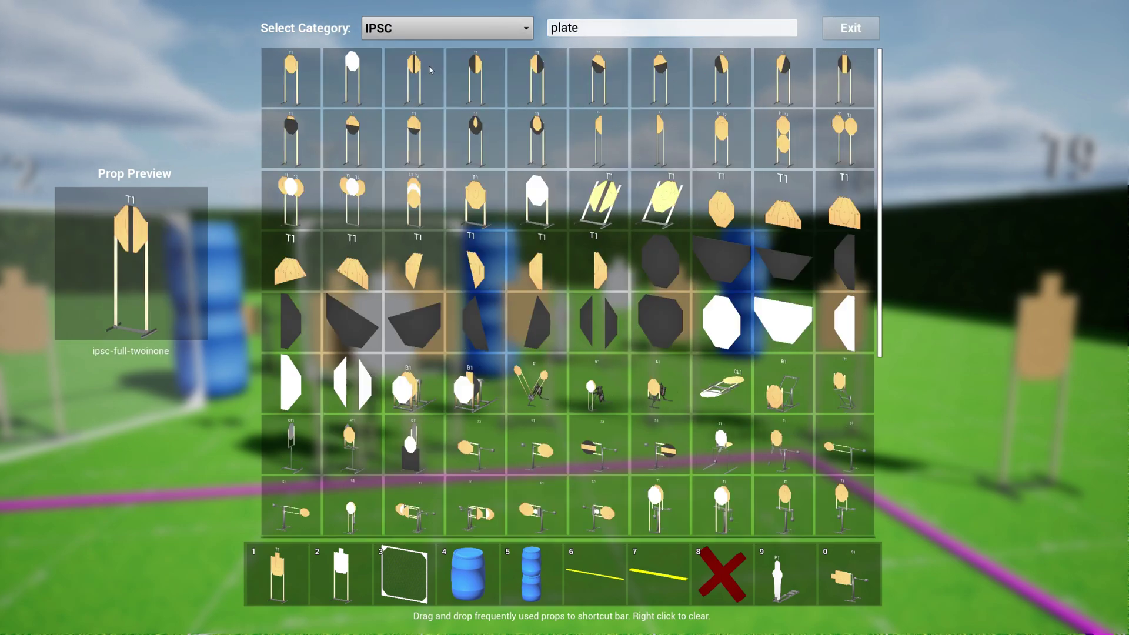
scroll(621, 319, "down", 3)
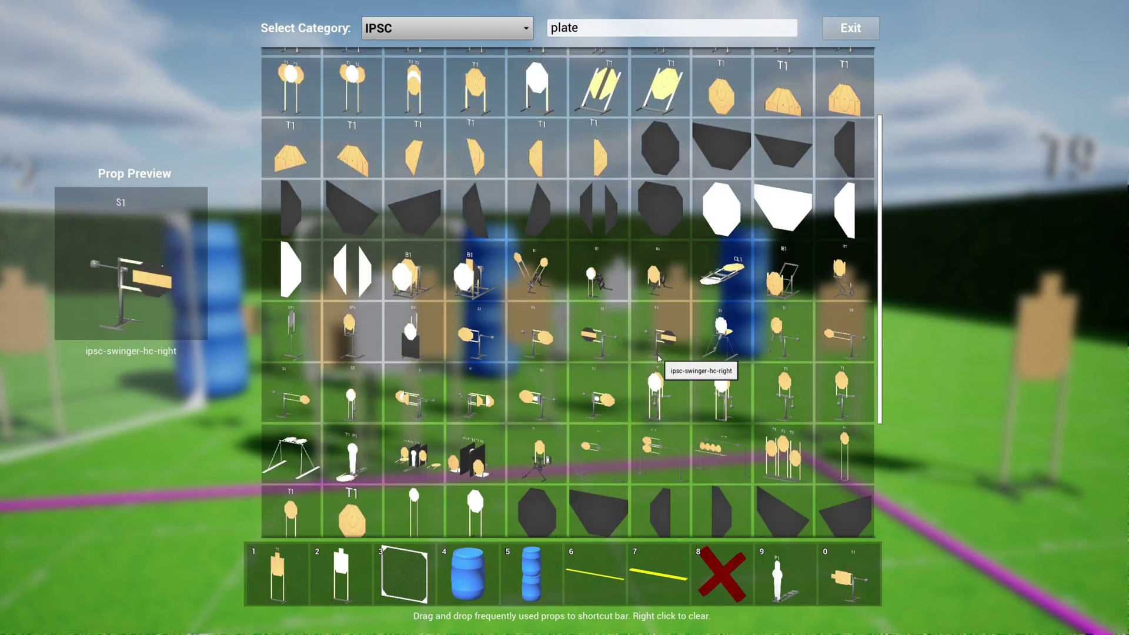
left_click(447, 28)
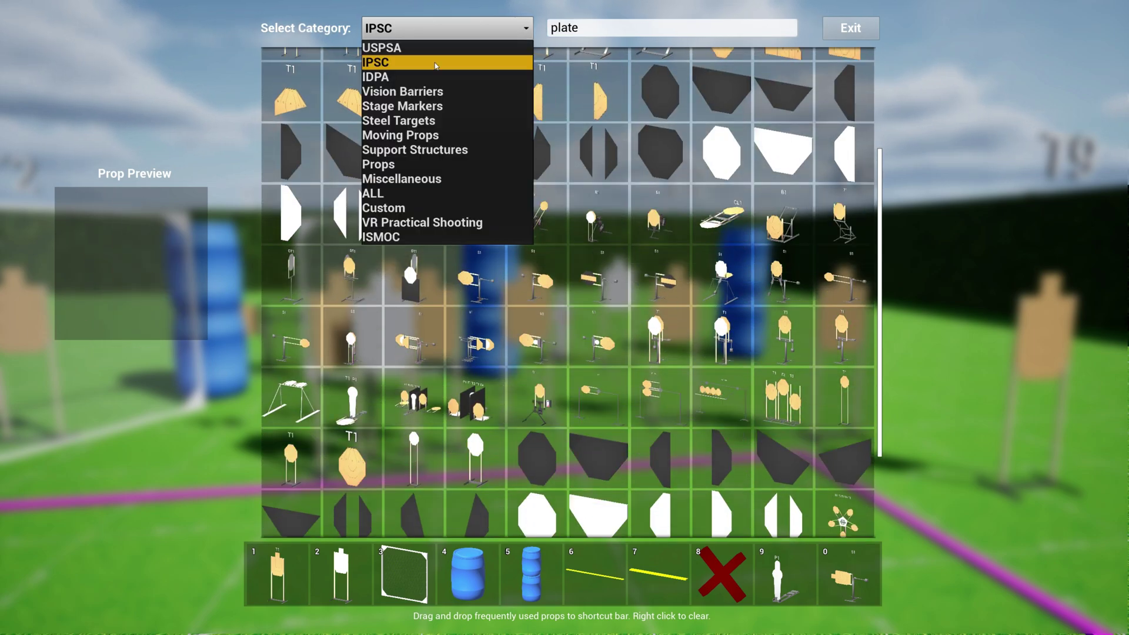
left_click(445, 134)
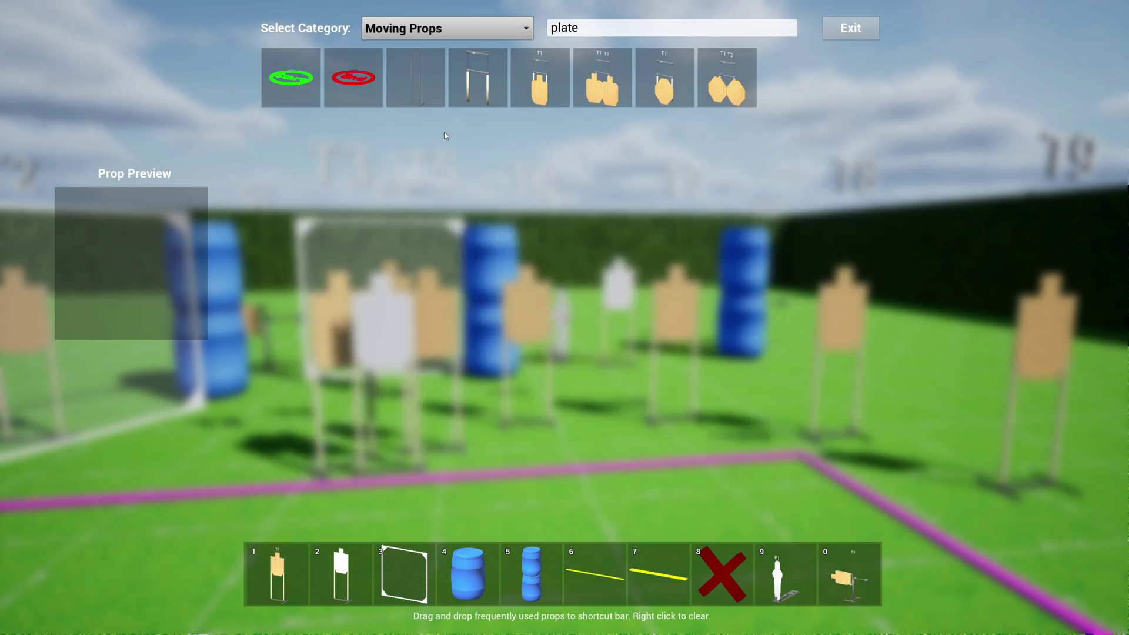
left_click(475, 34)
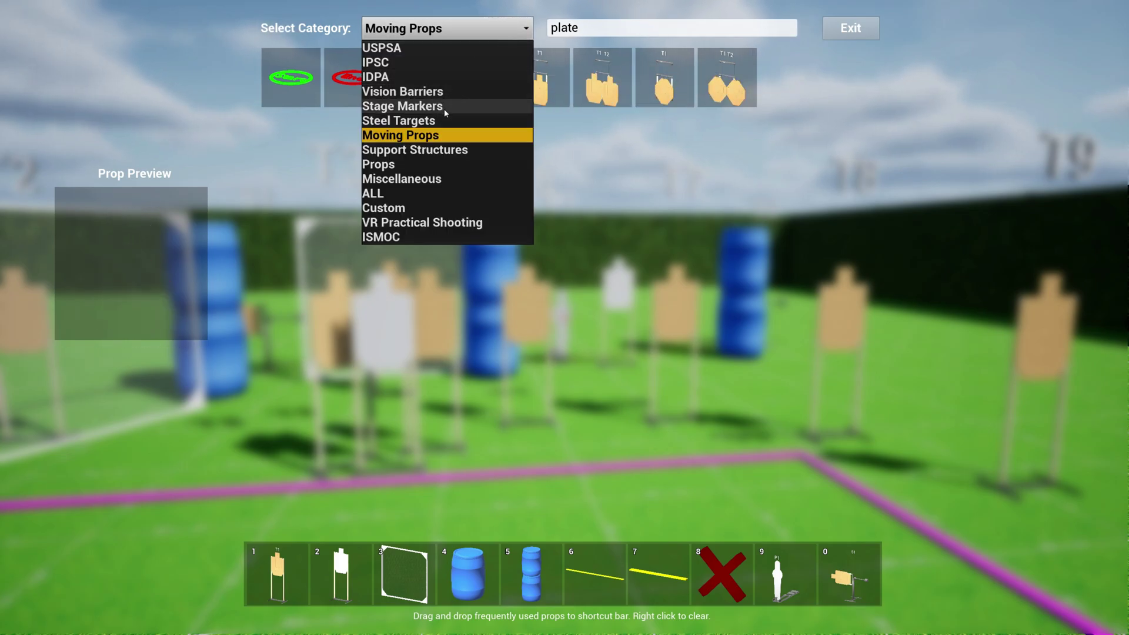
left_click(388, 49)
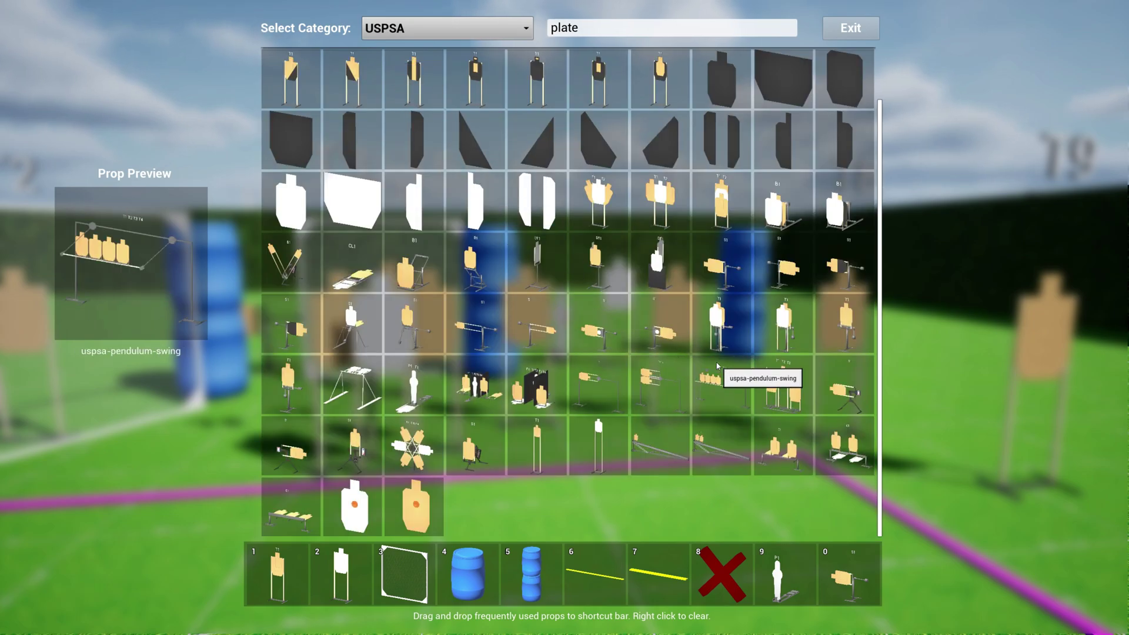
key("grave")
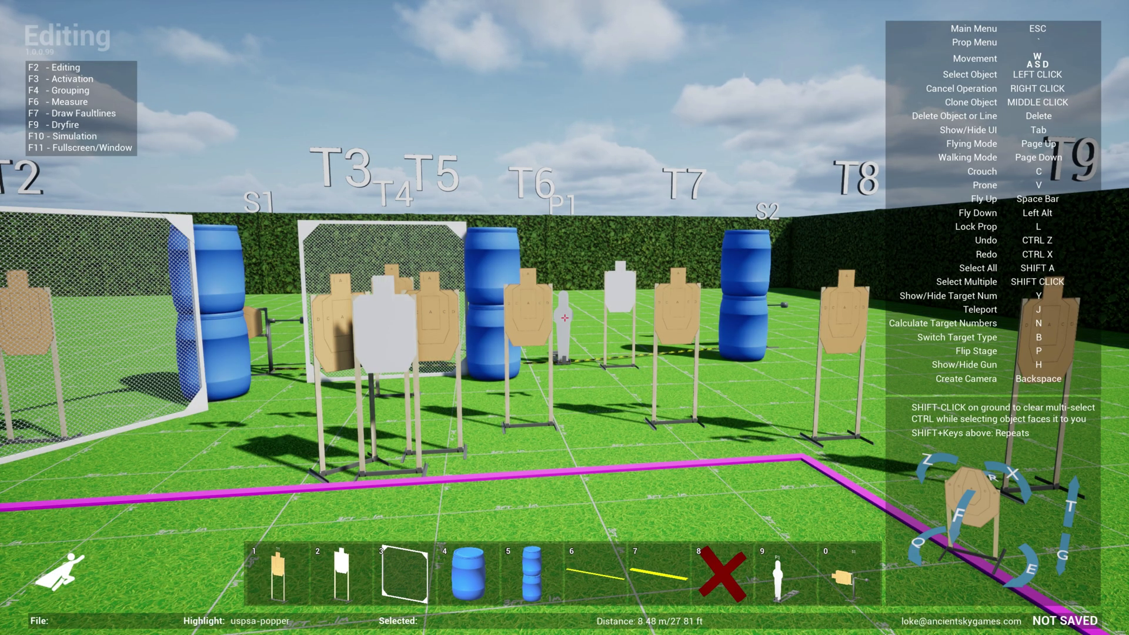
- Add a door from the Props category and place it at the far fault-line corner, at about X 565, Y 444
key("d")
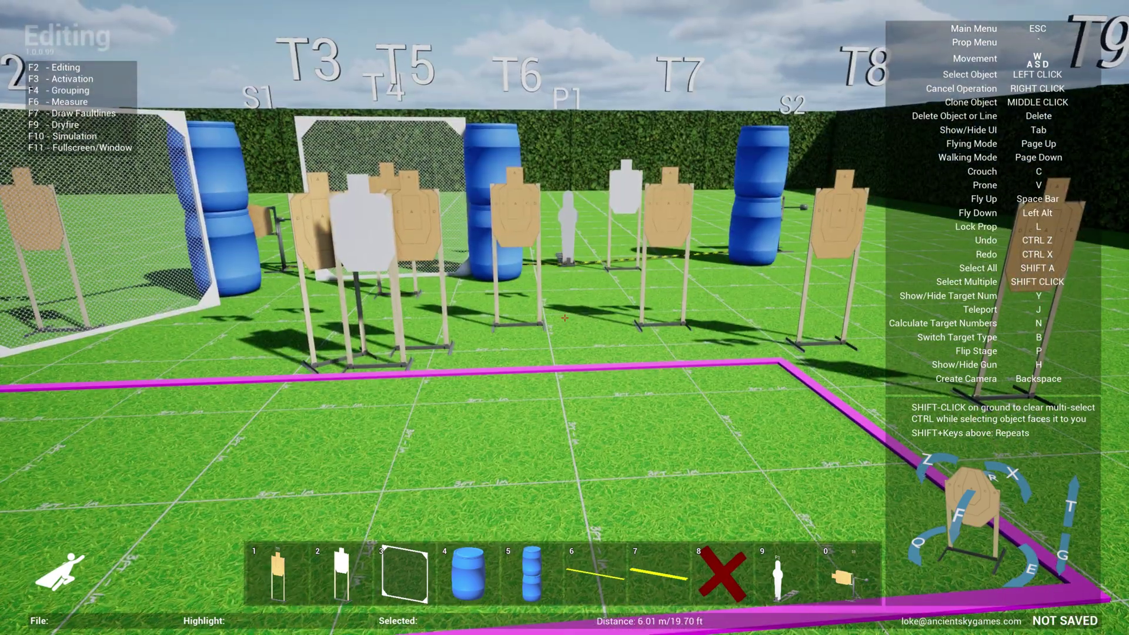
key("grave")
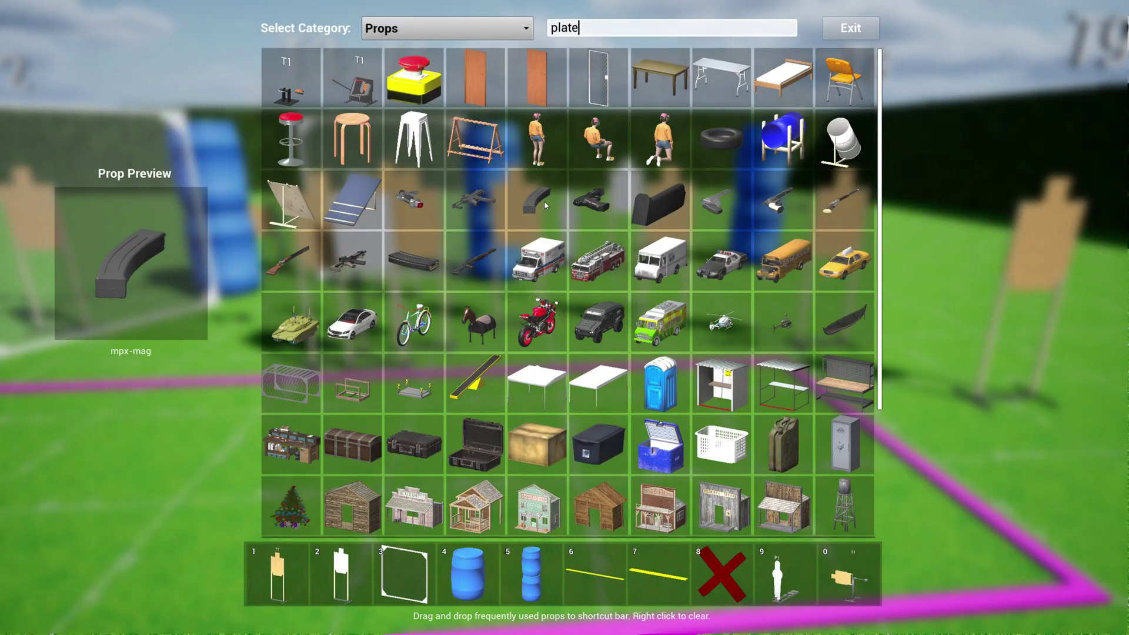
left_click(485, 86)
key("w")
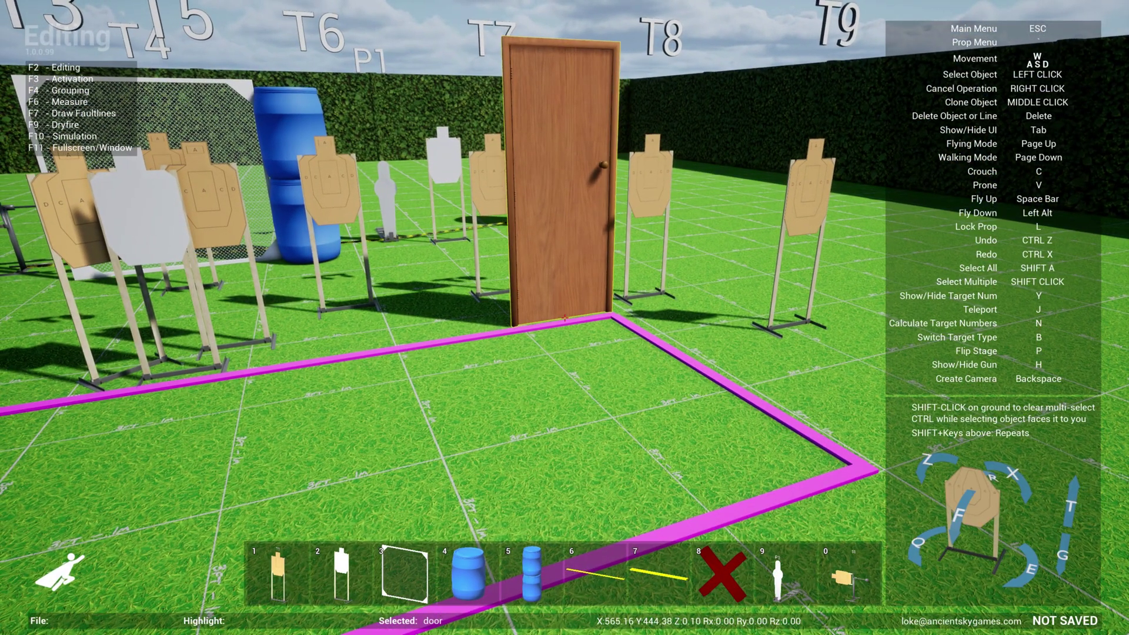
left_click(565, 318)
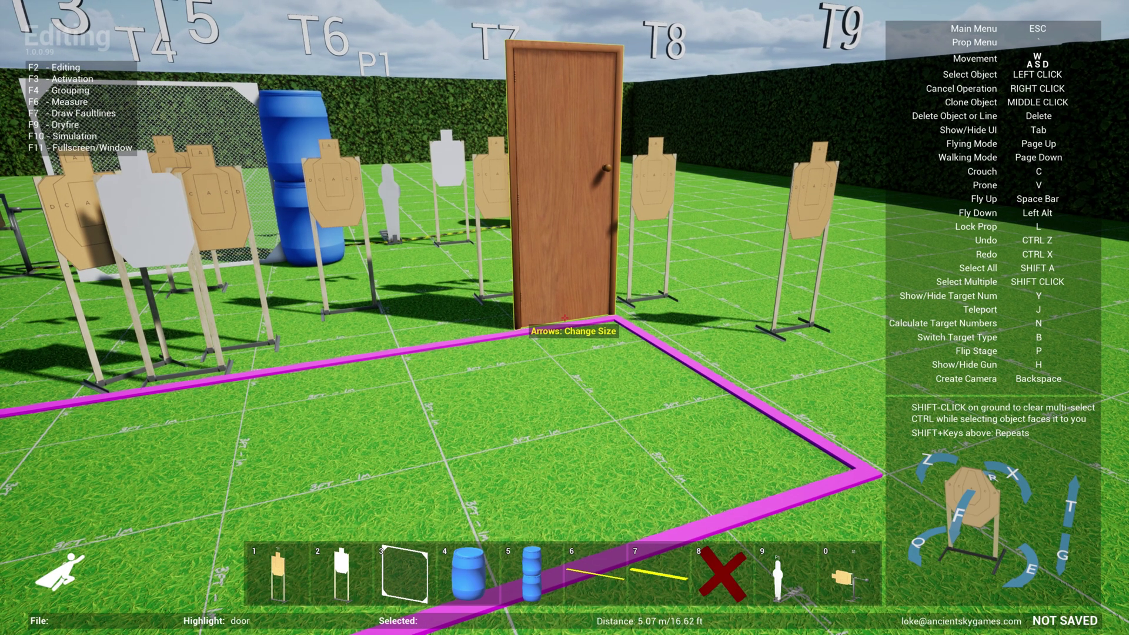
- In Activation mode, create an activation connection between the door and popper P1
key("w")
key("s")
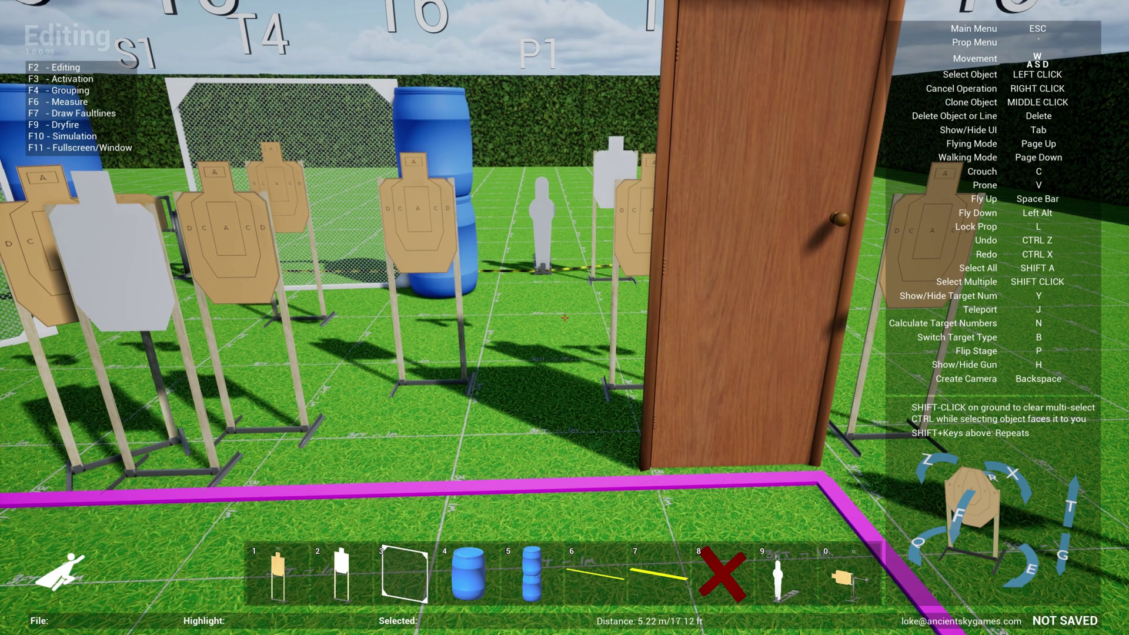
key("w")
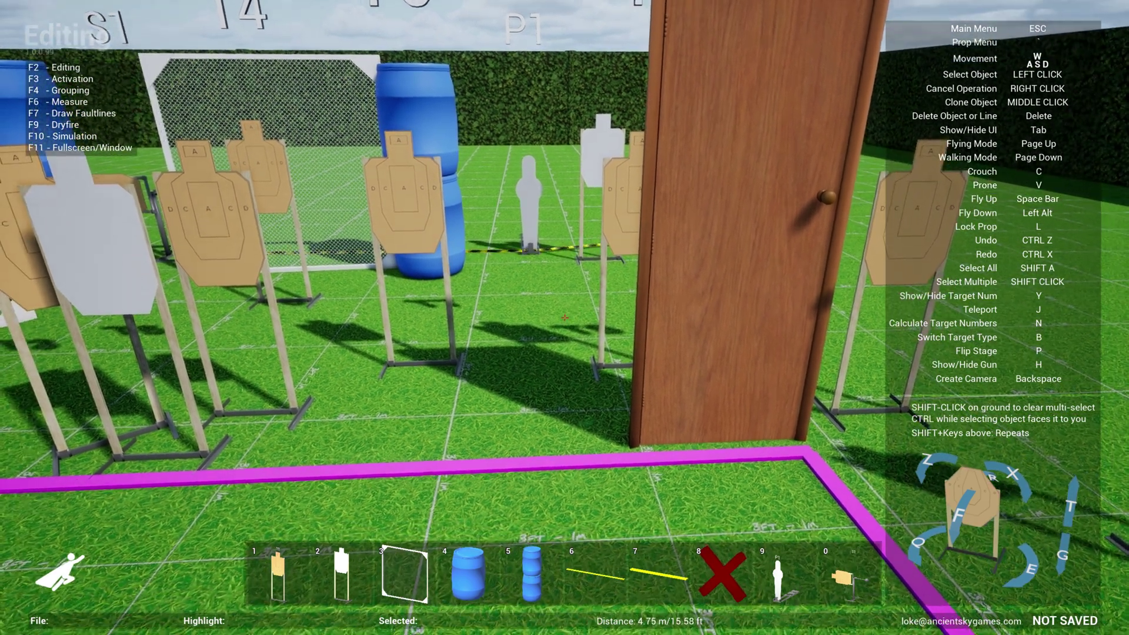
key("s")
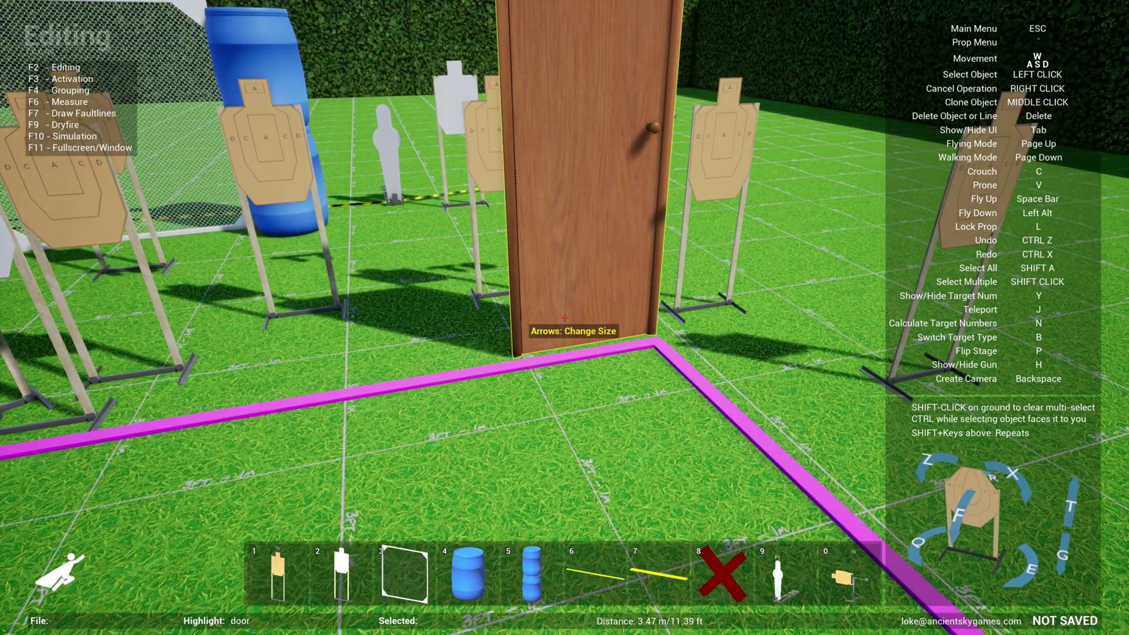
key("s")
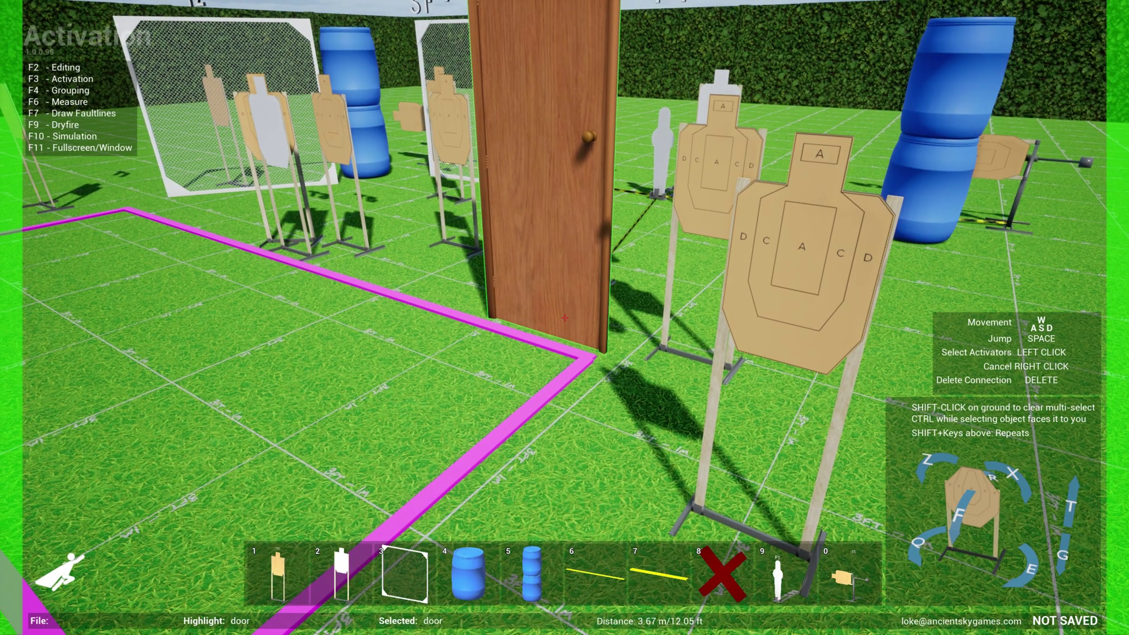
key("w")
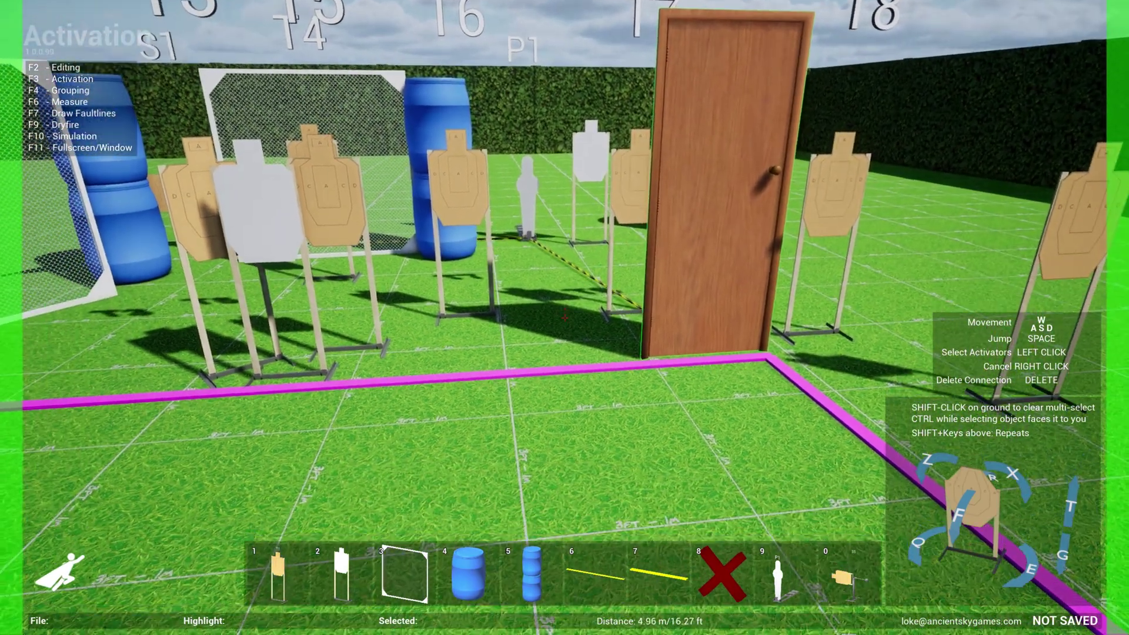
- Run the Simulation, shoot the popper to test the door's activation, and reset the stage
key("F2")
key("F10")
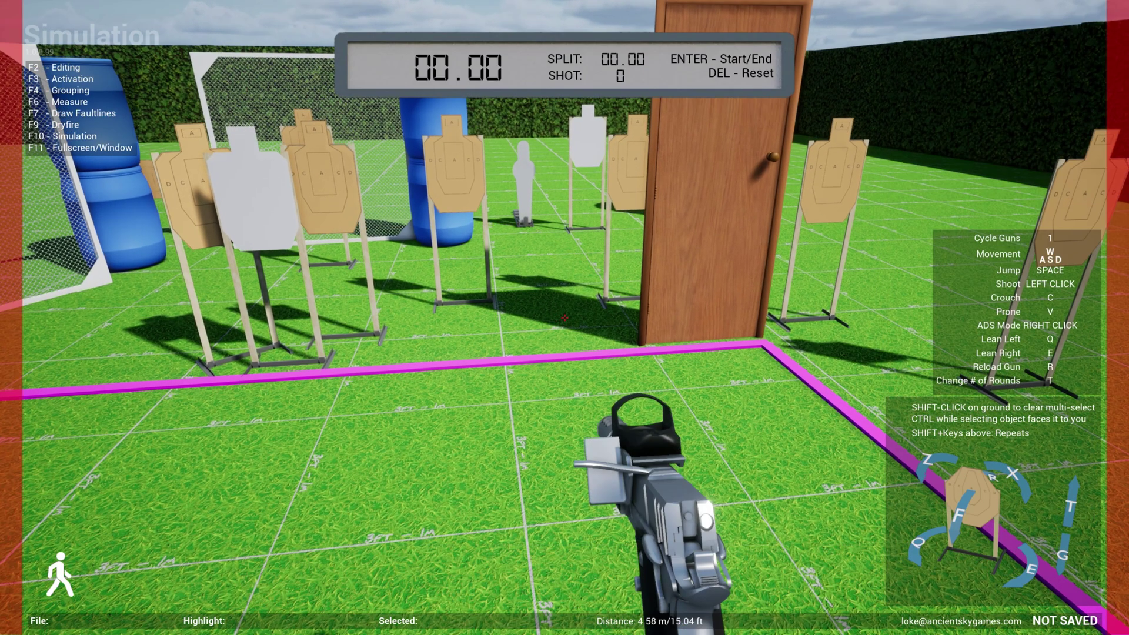
key("w")
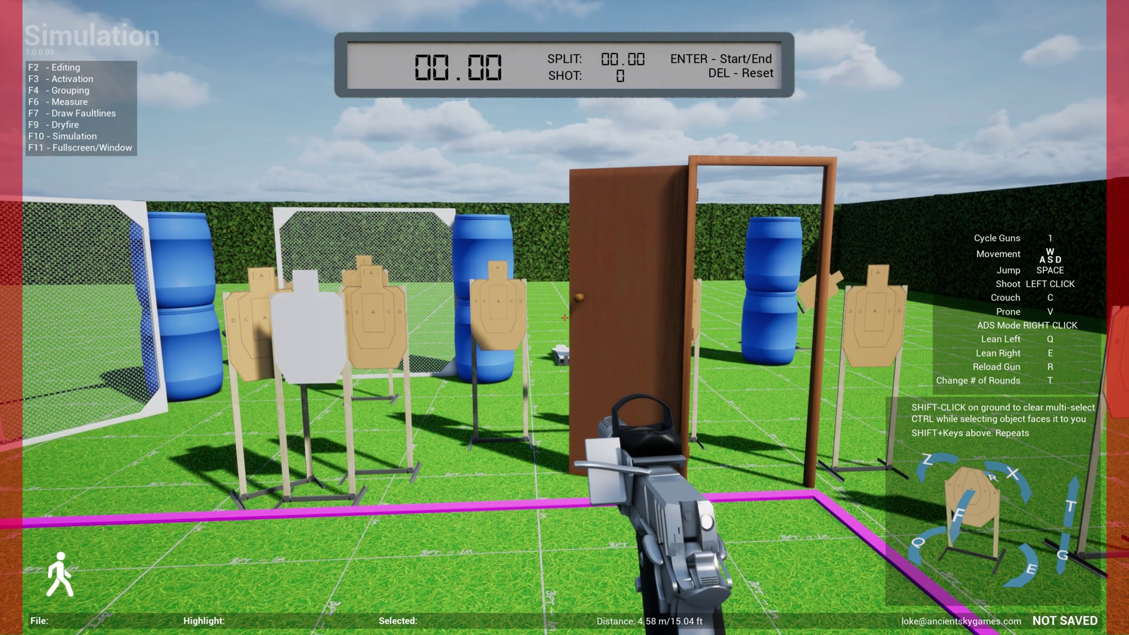
key("Delete")
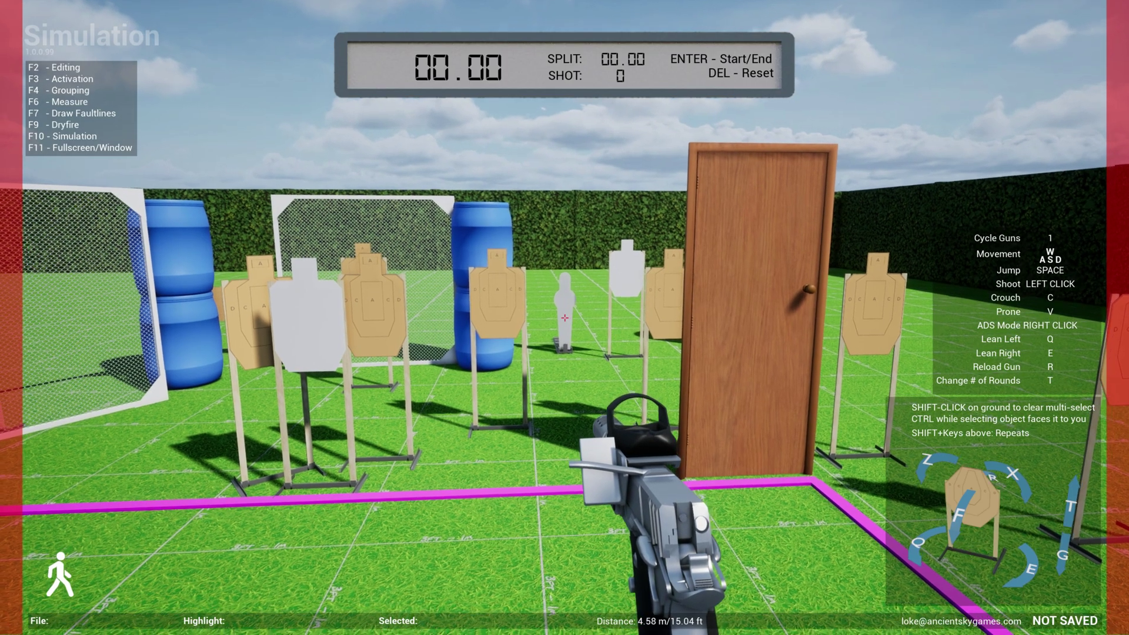
- Walk up to and through the closed door in the Simulation to test it as an activator
key("w")
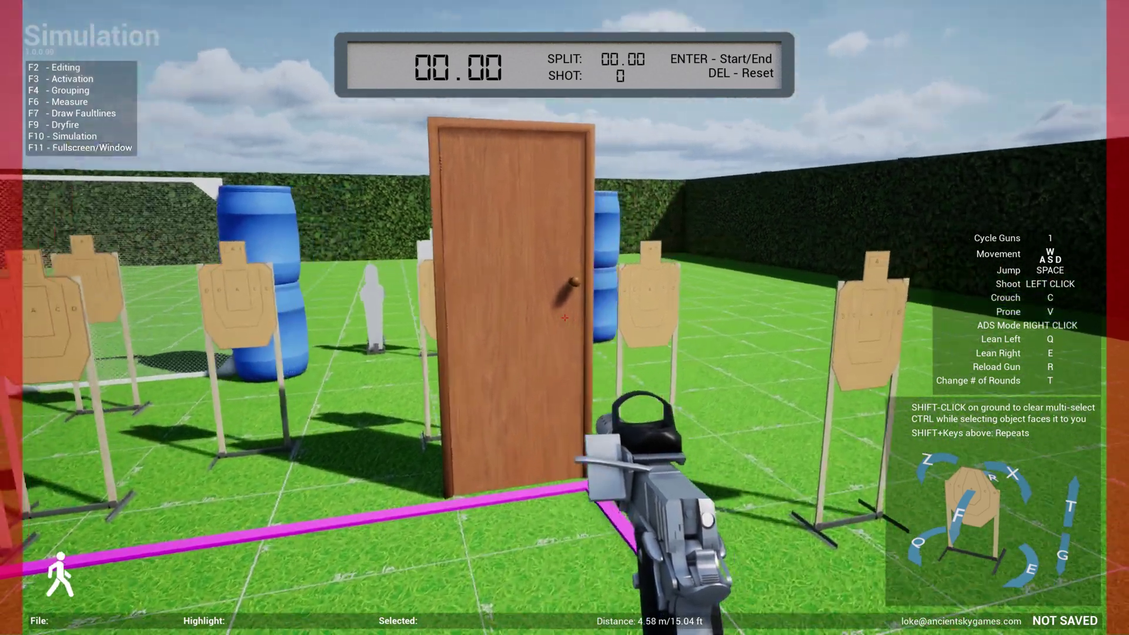
key("w")
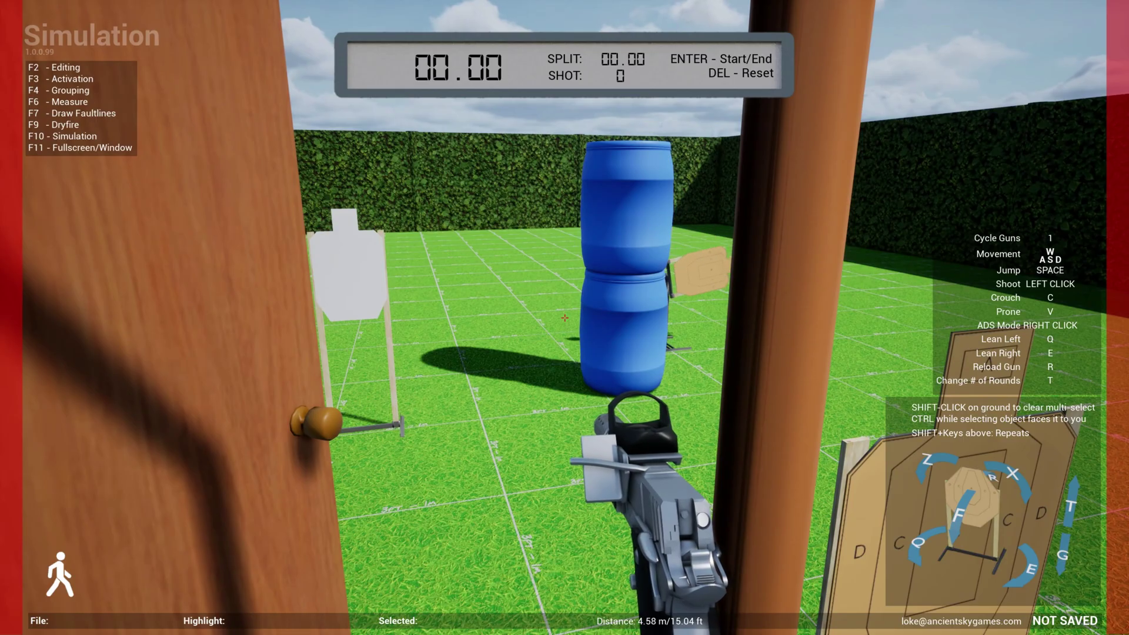
key("w")
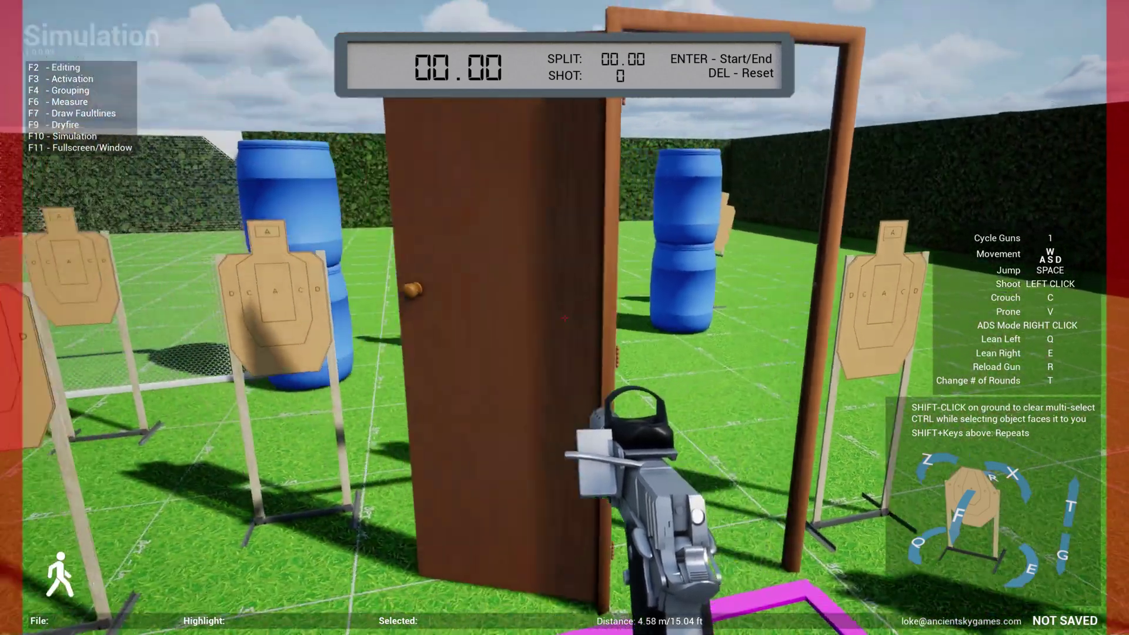
key("w")
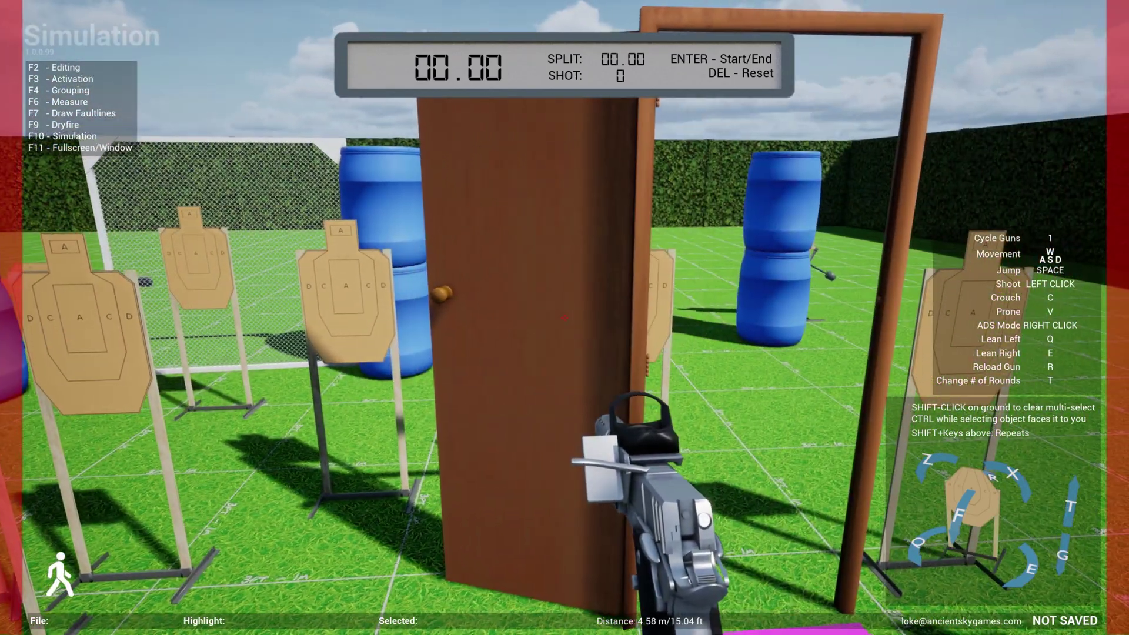